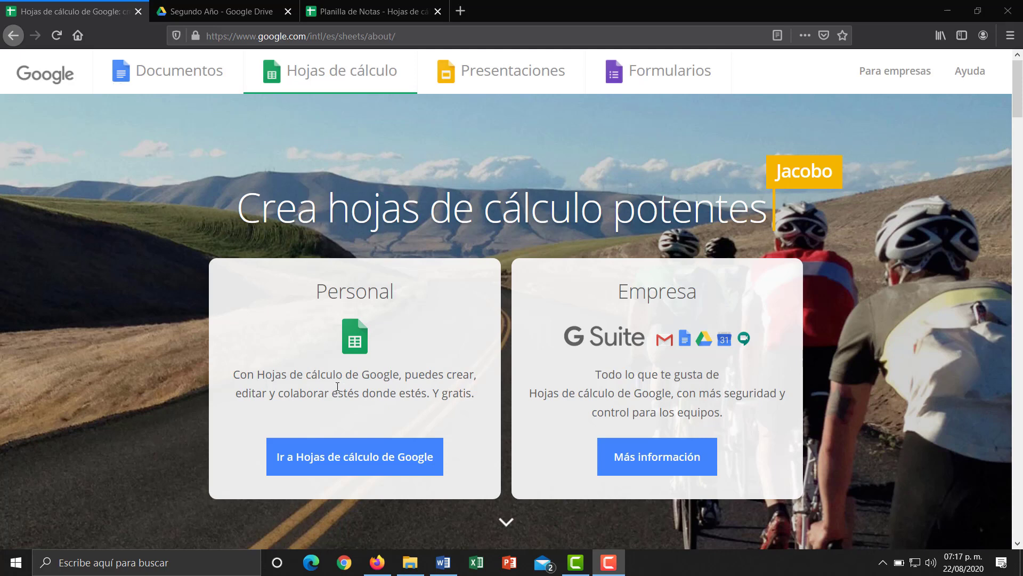
Read through the Google Sheets product page, covering formulas, mobile access, teamwork, automatic saving and Excel compatibility
scroll(337, 386, down, 5)
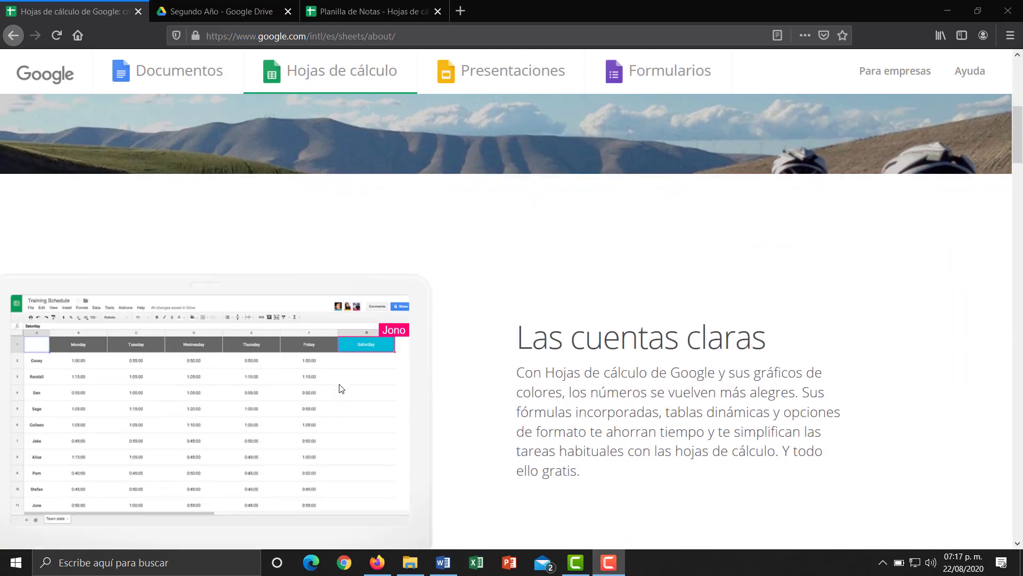
scroll(341, 388, down, 3)
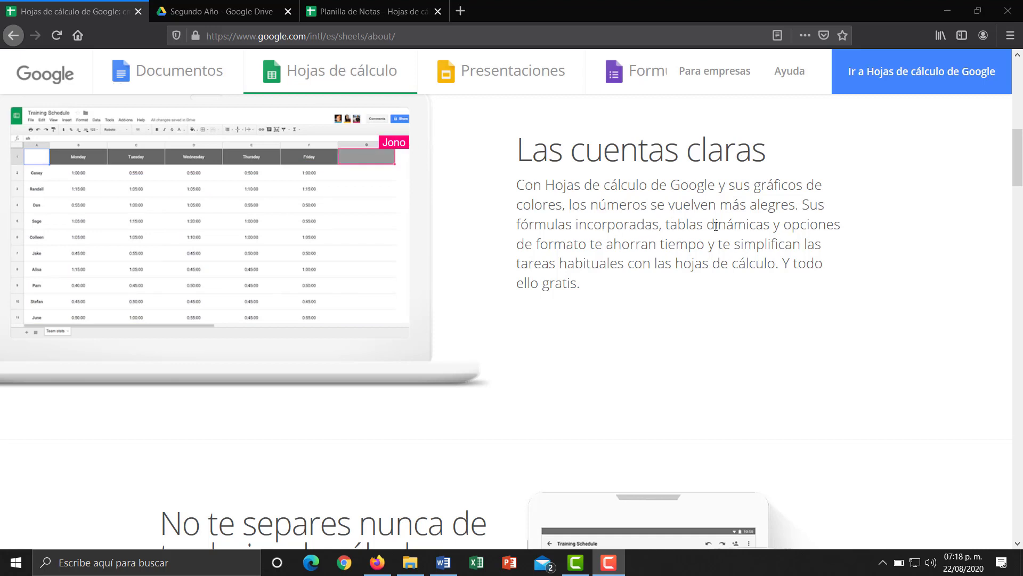
drag(802, 208, 764, 263)
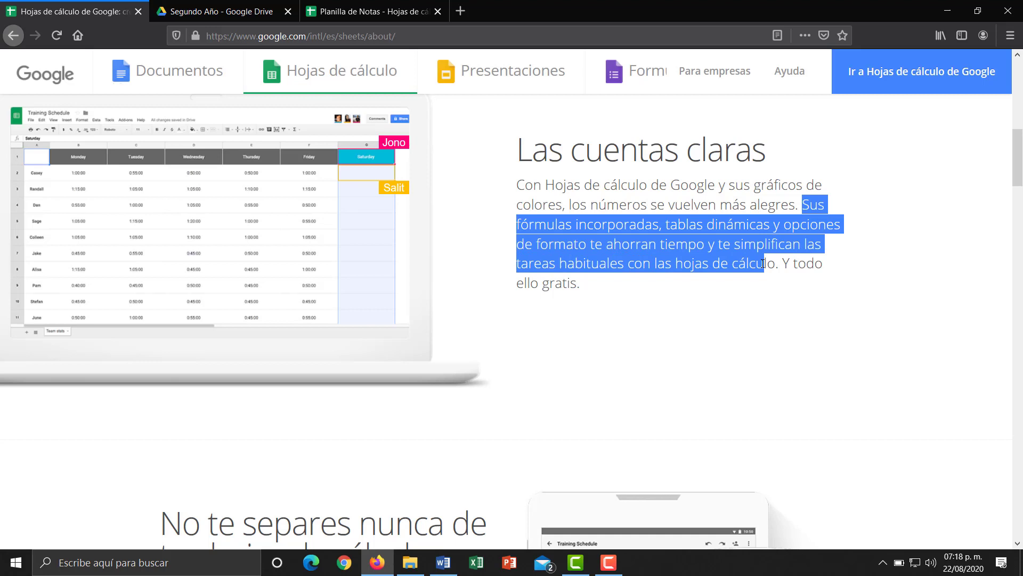
click(651, 277)
scroll(651, 276, down, 5)
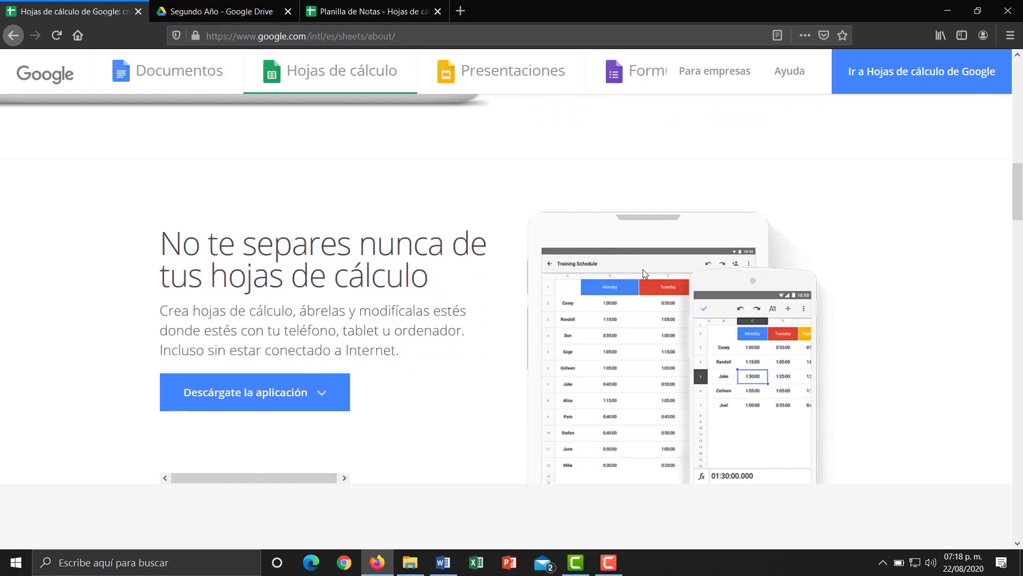
scroll(643, 270, down, 1)
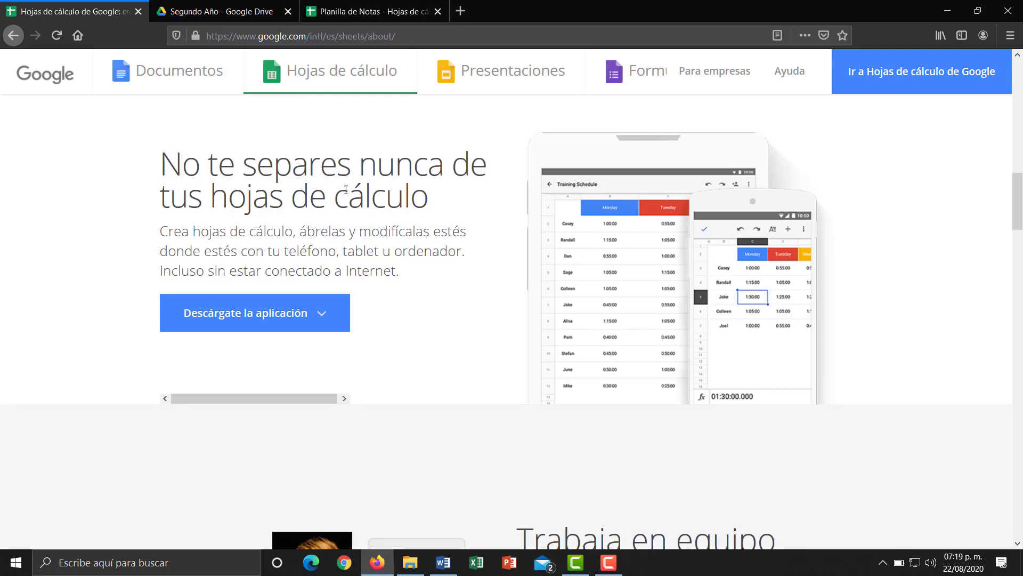
scroll(347, 192, down, 5)
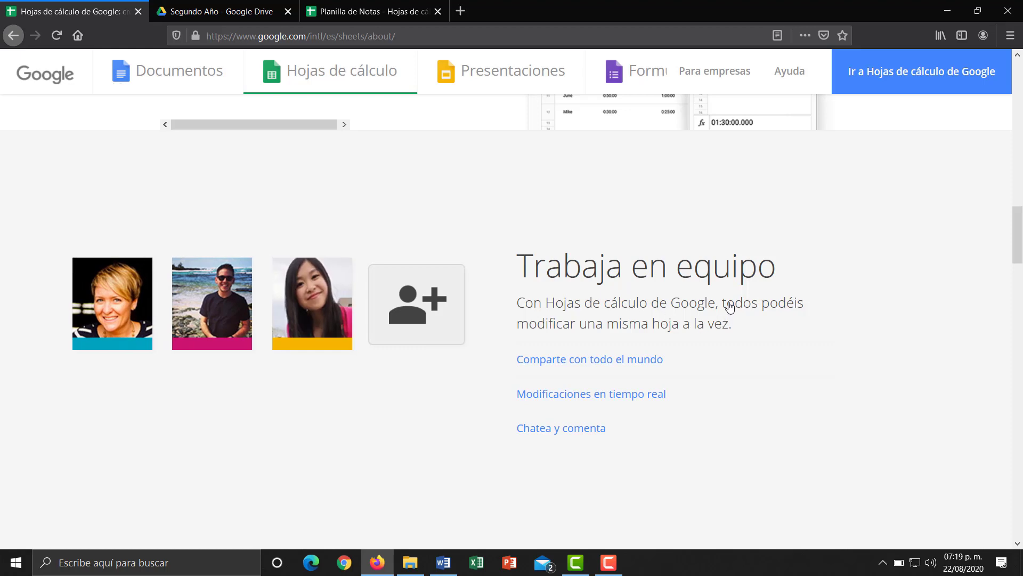
scroll(730, 308, down, 3)
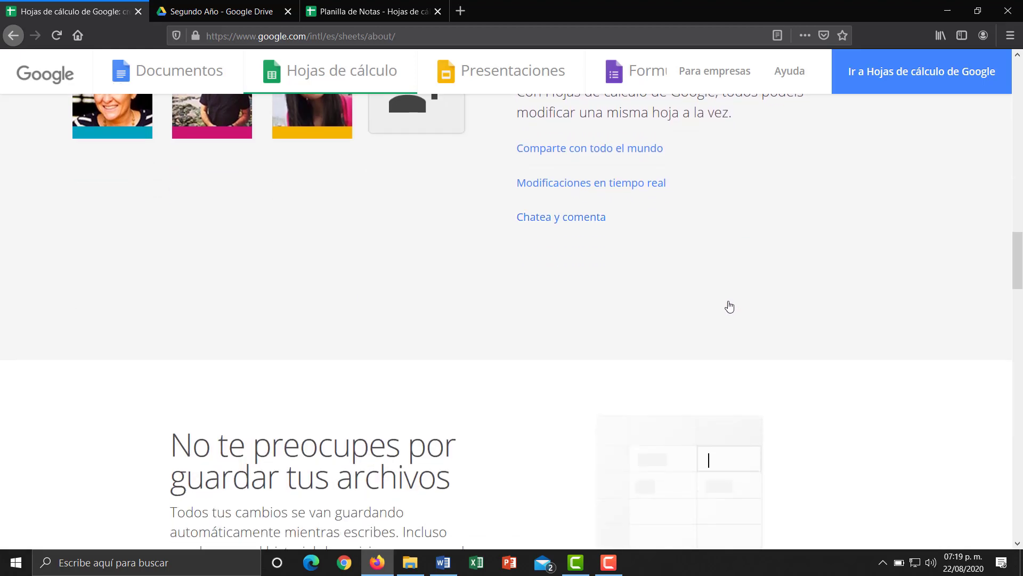
scroll(730, 306, down, 3)
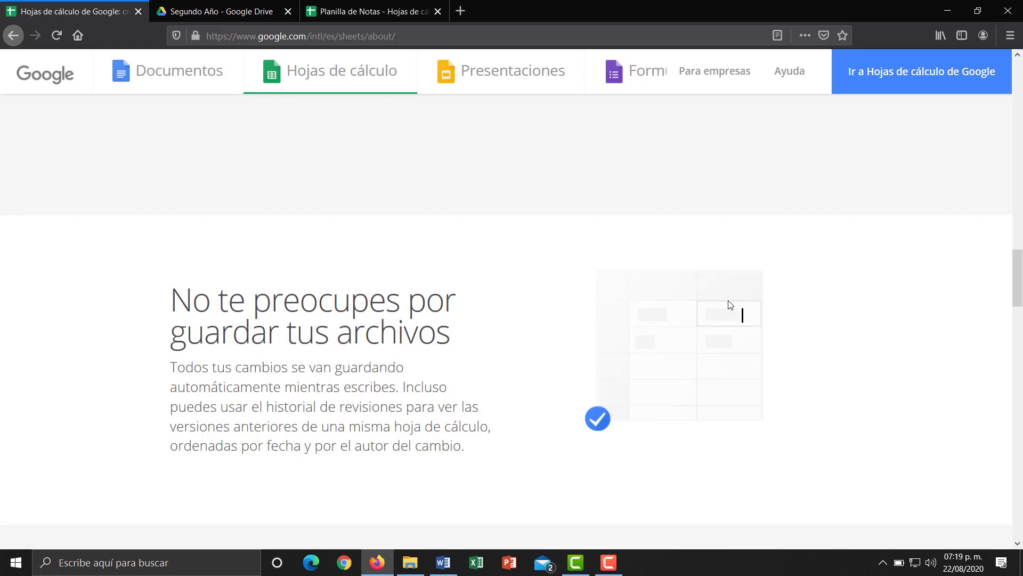
scroll(731, 304, down, 3)
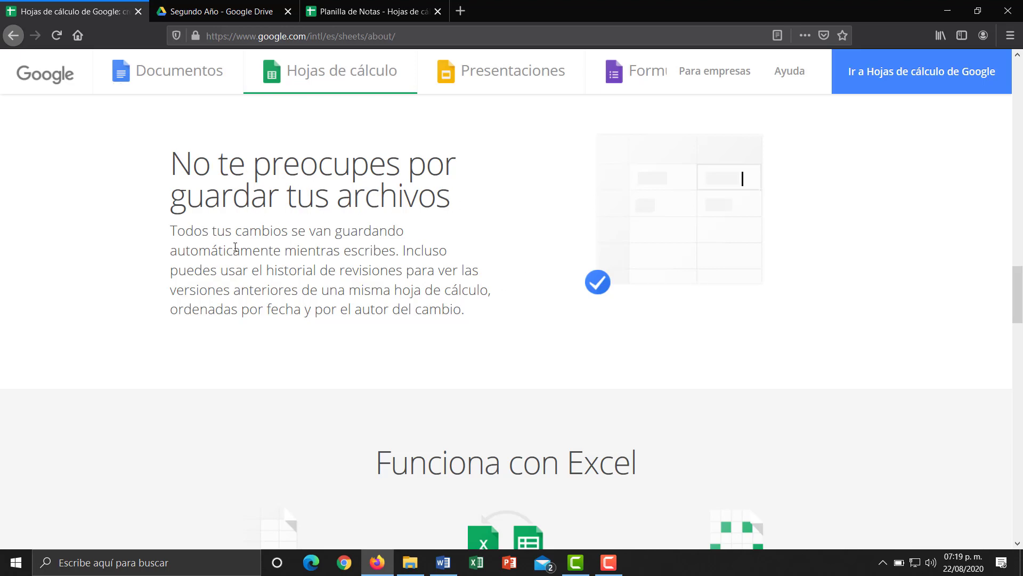
drag(170, 230, 479, 315)
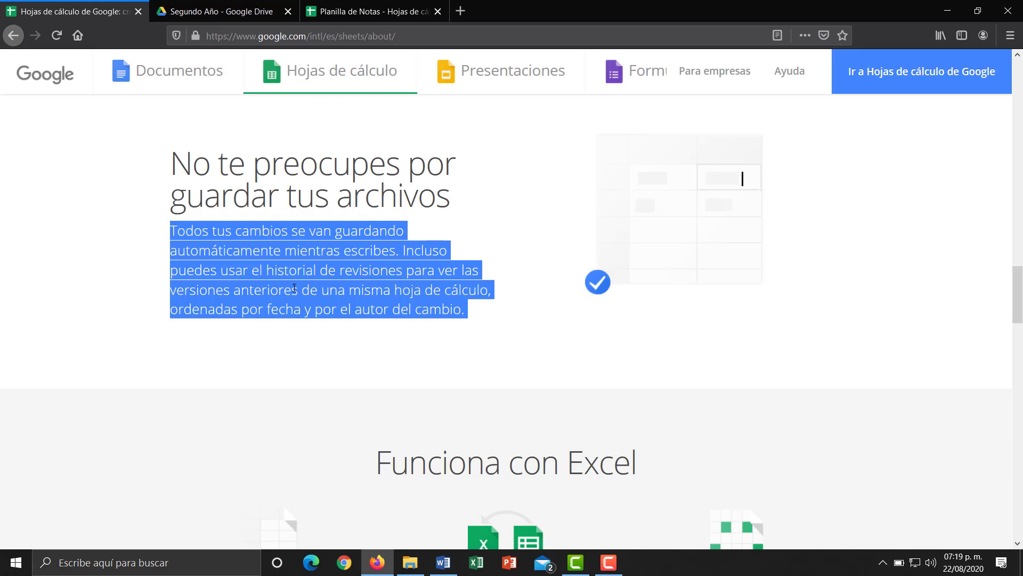
scroll(295, 287, down, 5)
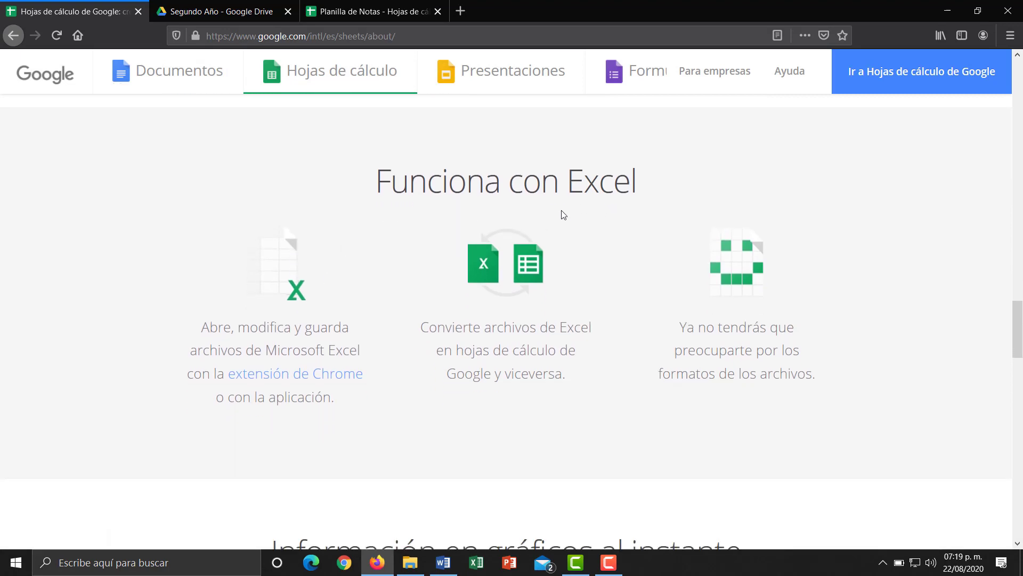
drag(565, 179, 643, 188)
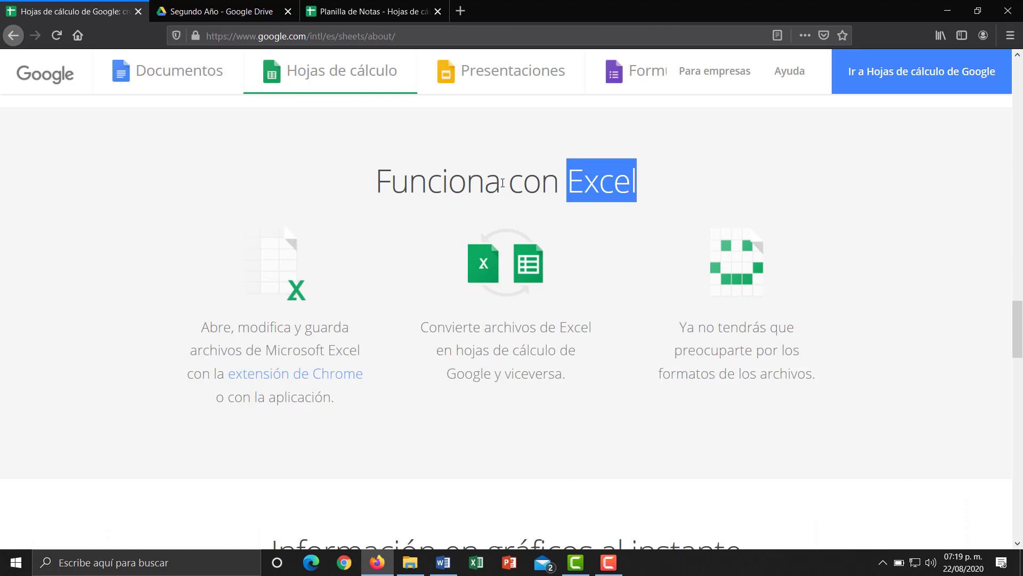
Switch to the Clase 8 assignment in Word and read its tool, objective and the five exercise questions
click(232, 15)
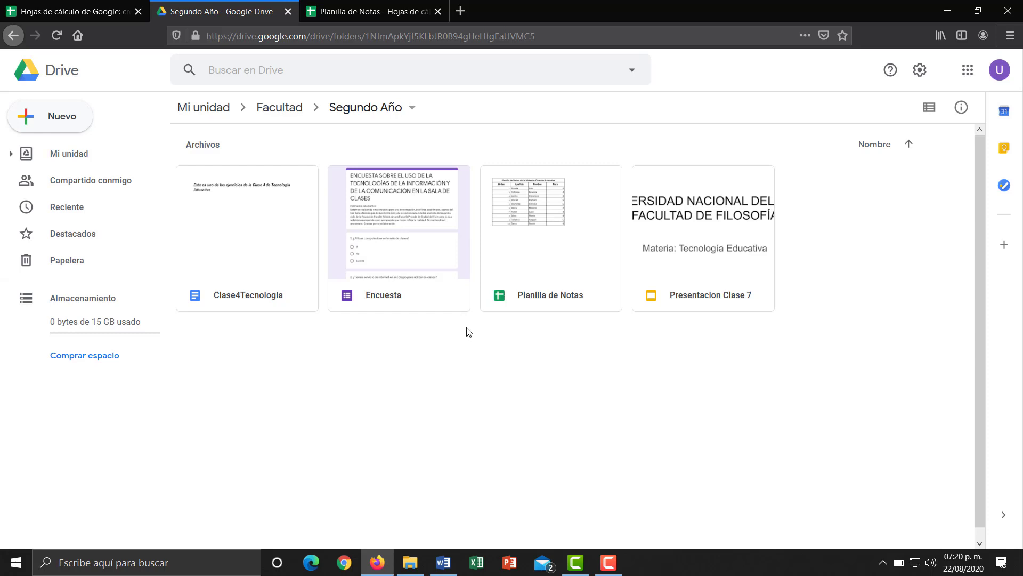
click(446, 563)
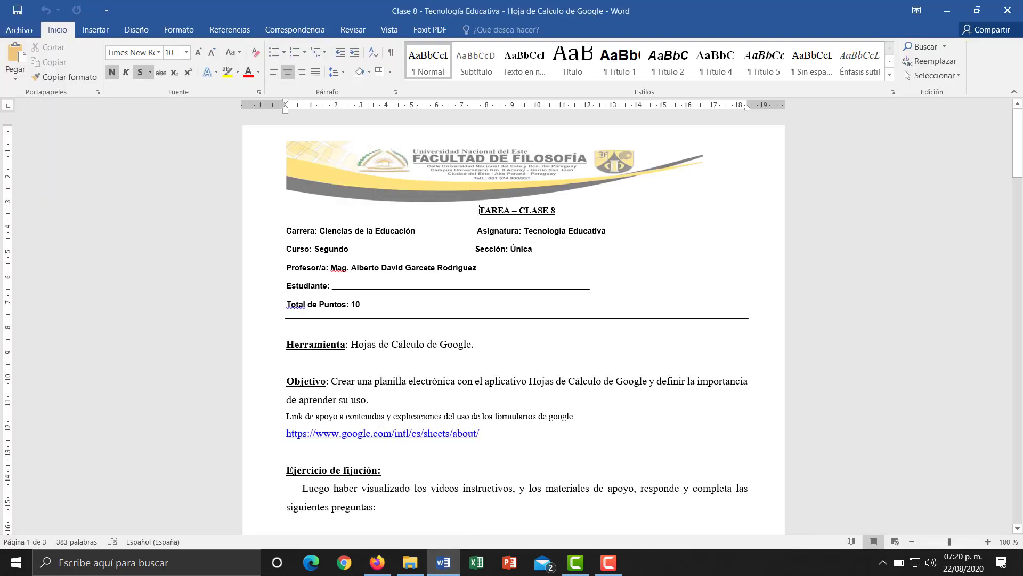
drag(480, 210, 558, 210)
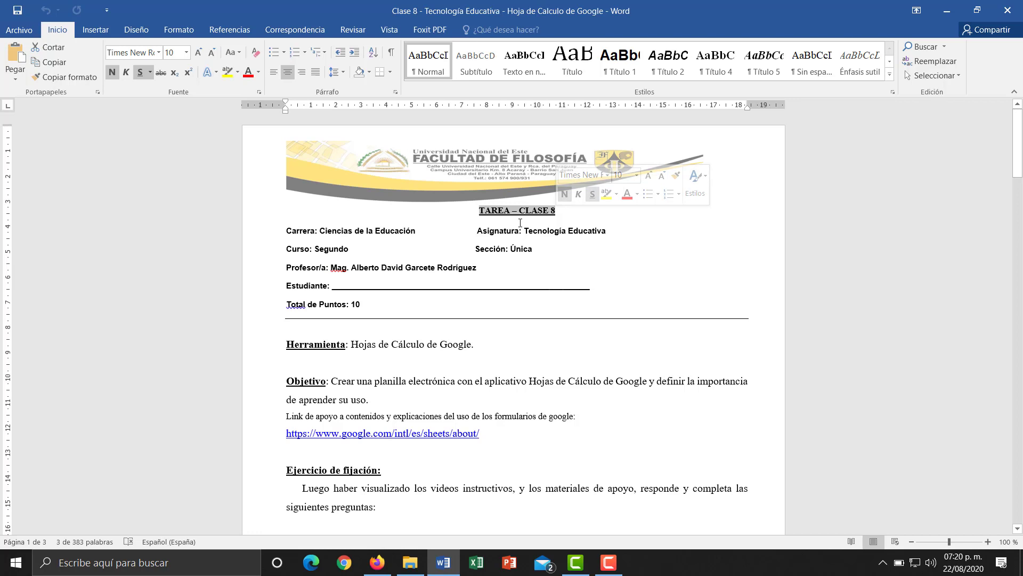
click(520, 223)
scroll(537, 220, down, 2)
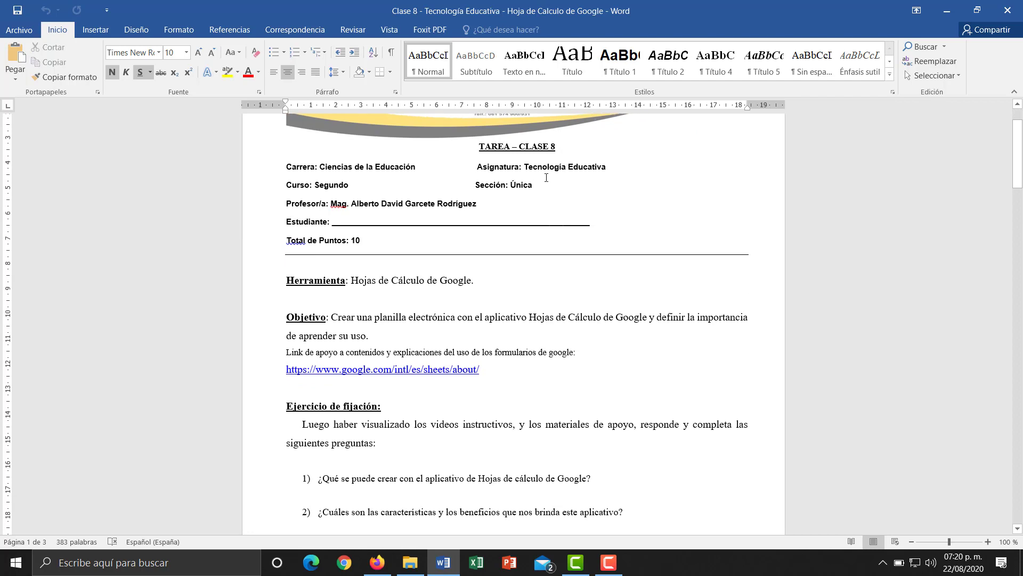
scroll(398, 256, down, 1)
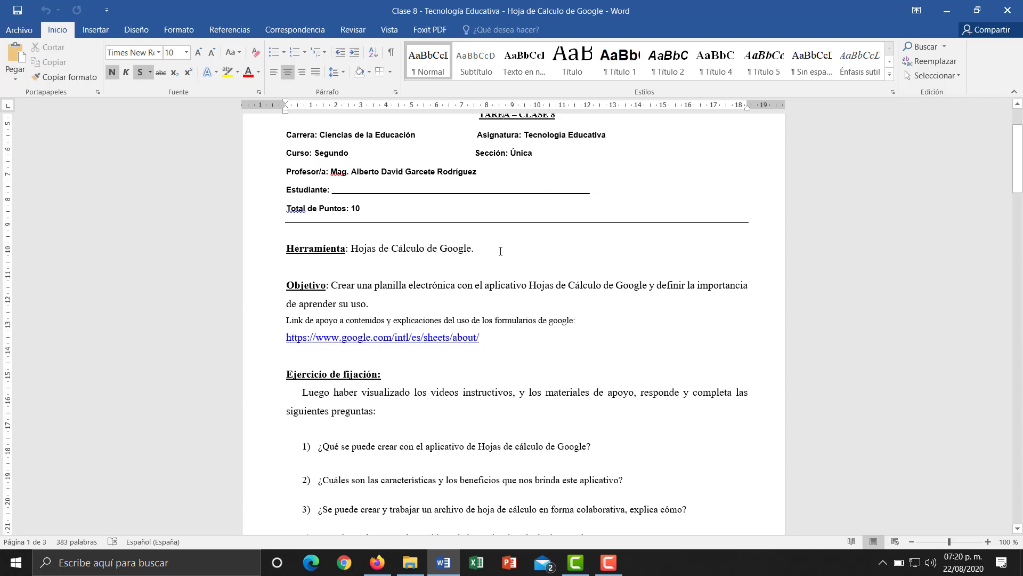
scroll(455, 246, down, 2)
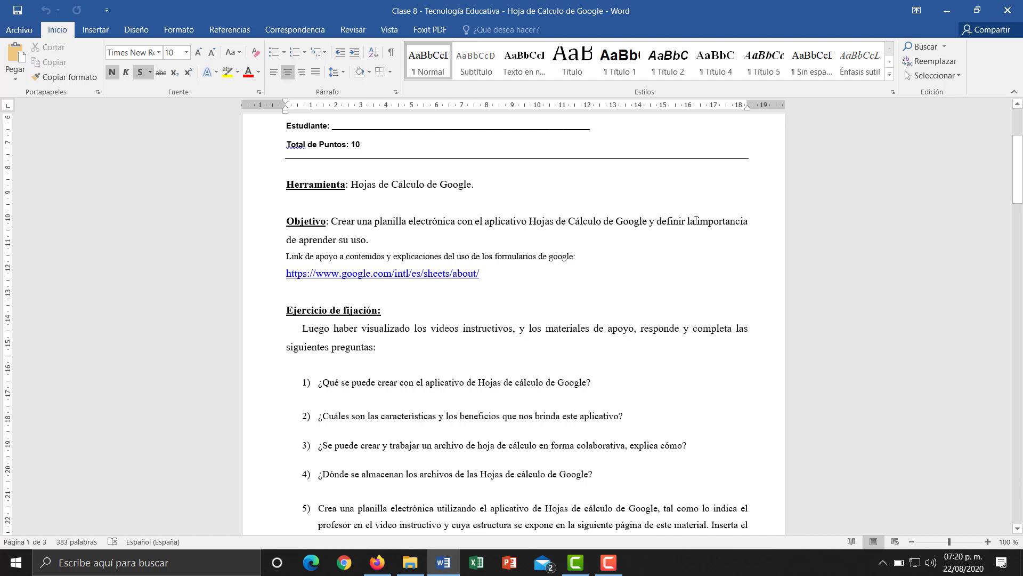
scroll(365, 231, down, 1)
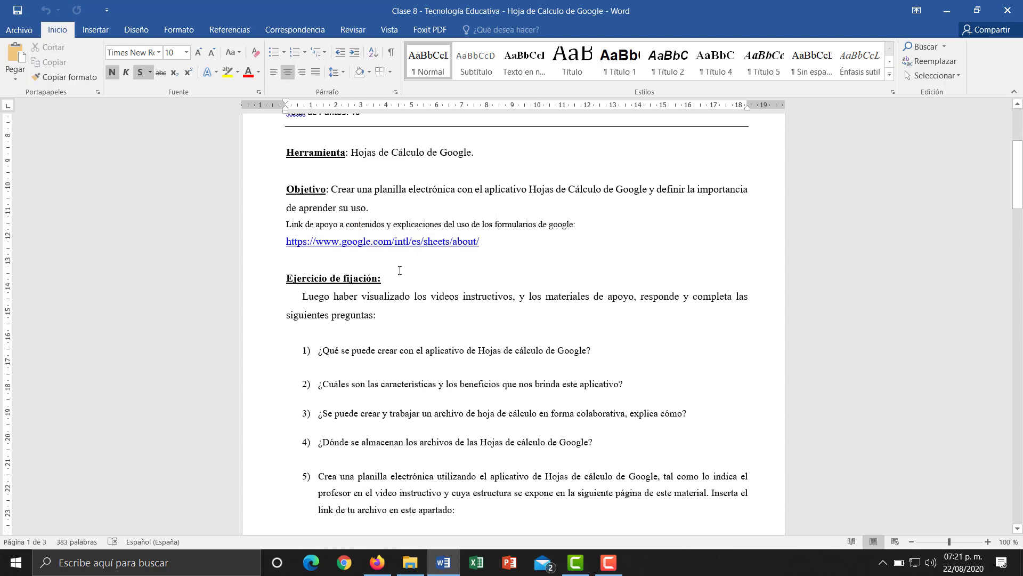
scroll(399, 271, down, 2)
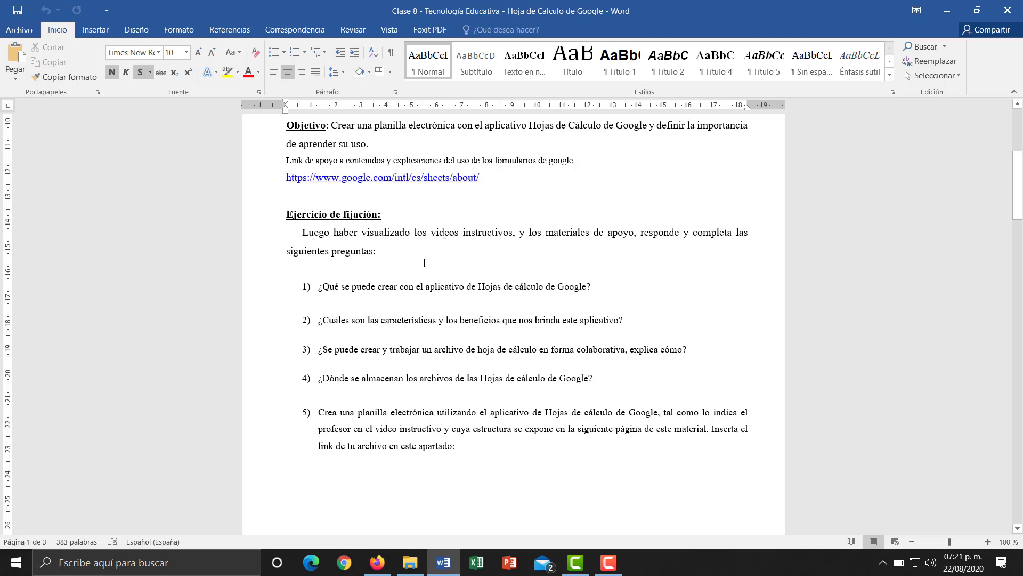
scroll(442, 254, down, 1)
scroll(442, 254, down, 1)
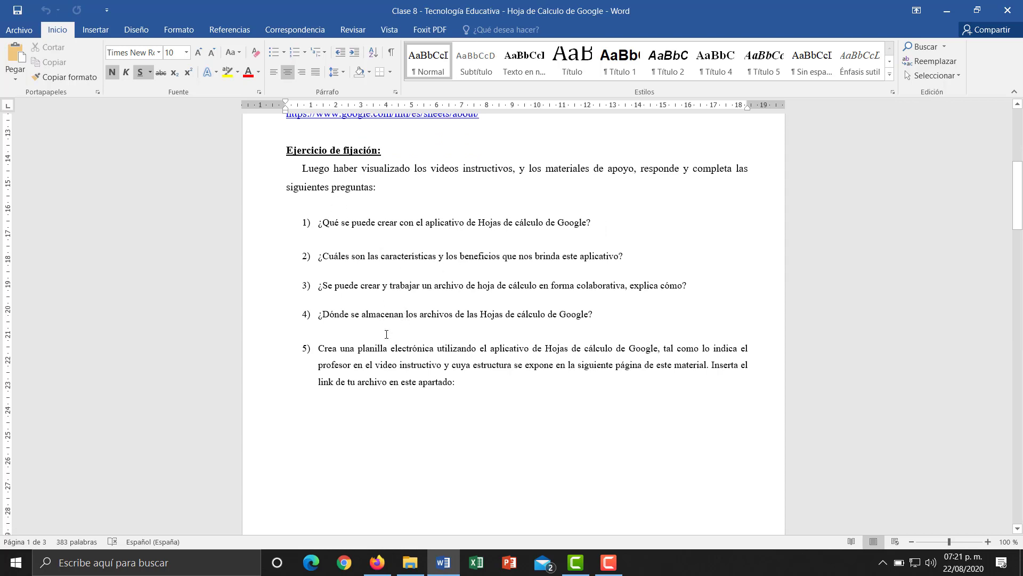
scroll(315, 286, down, 2)
drag(315, 287, 458, 317)
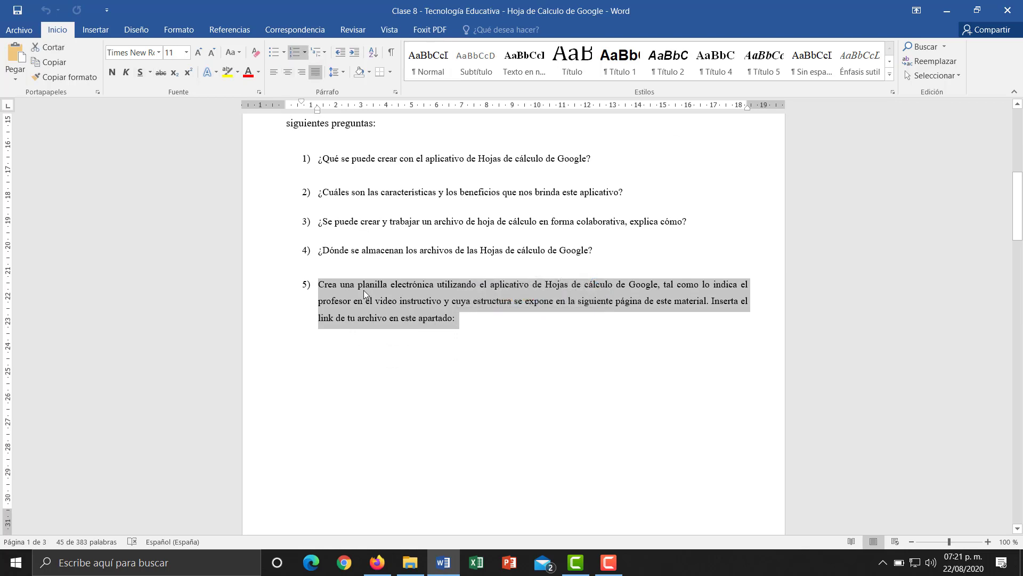
click(410, 341)
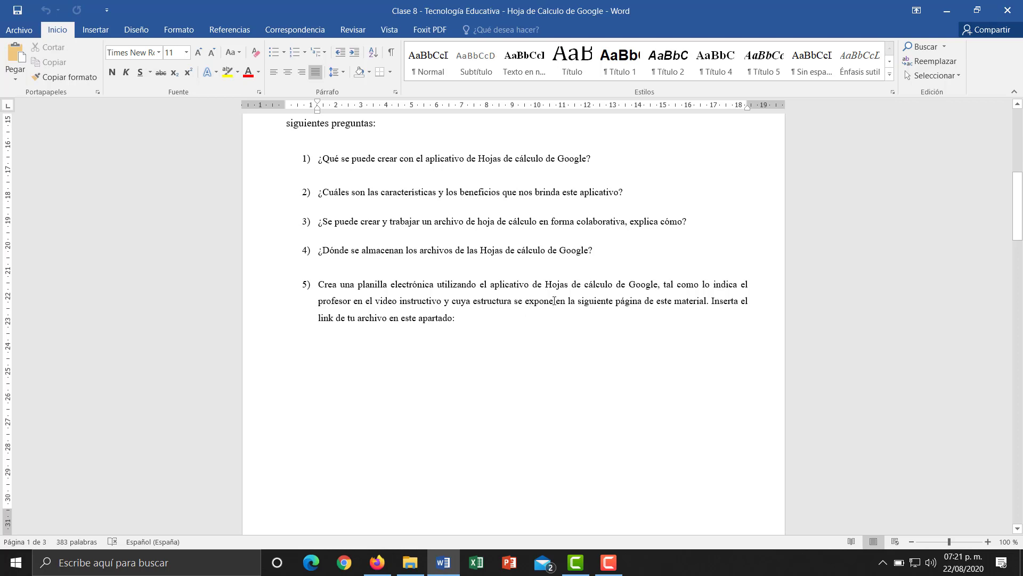
Examine the structure of the example grade sheet for Ciencias Naturales on the assignment's second page
scroll(548, 301, down, 6)
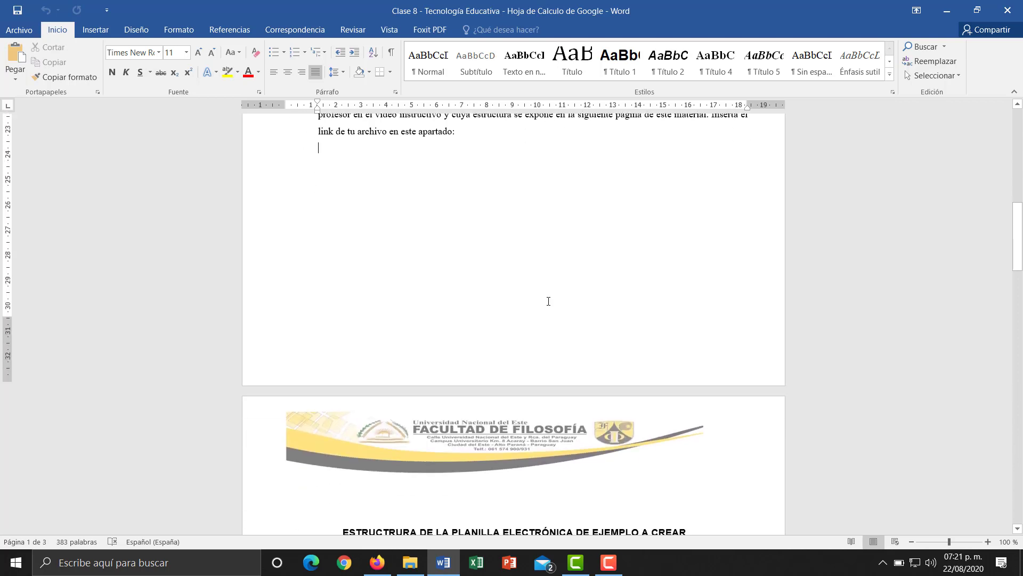
scroll(548, 301, down, 10)
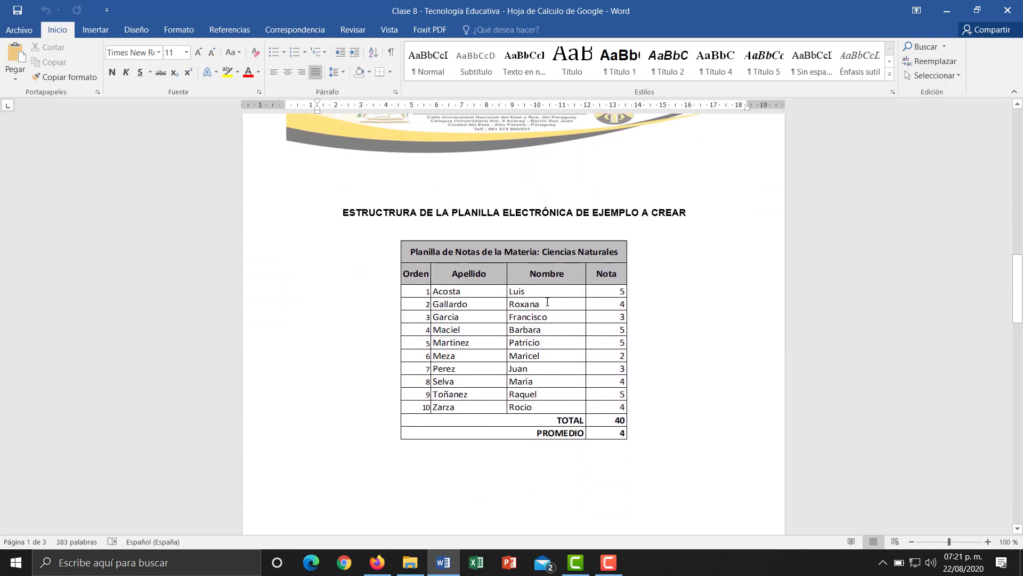
scroll(547, 302, down, 1)
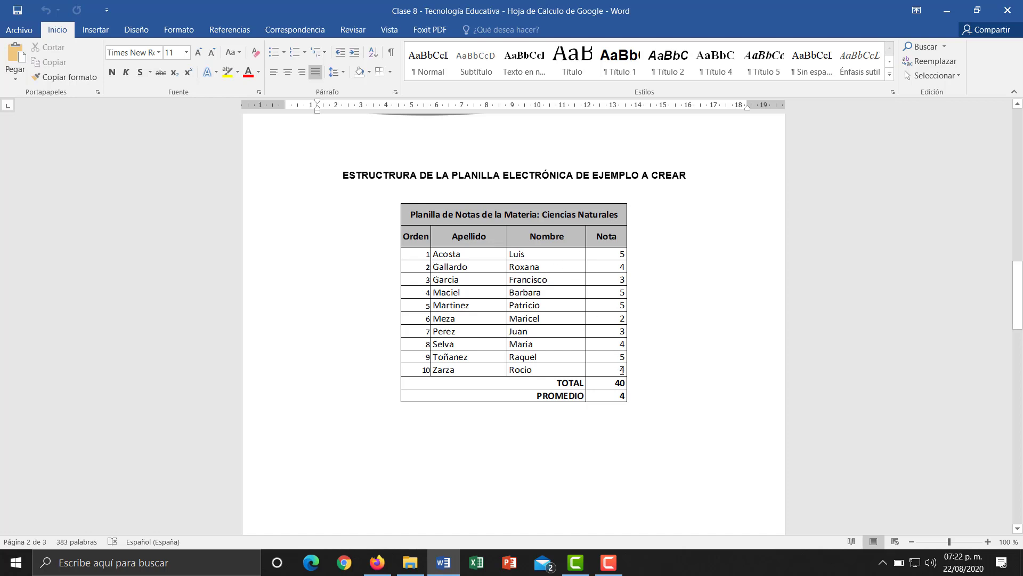
Switch to Firefox and create a blank Google Sheets spreadsheet in the Segundo Año folder of Google Drive
click(377, 562)
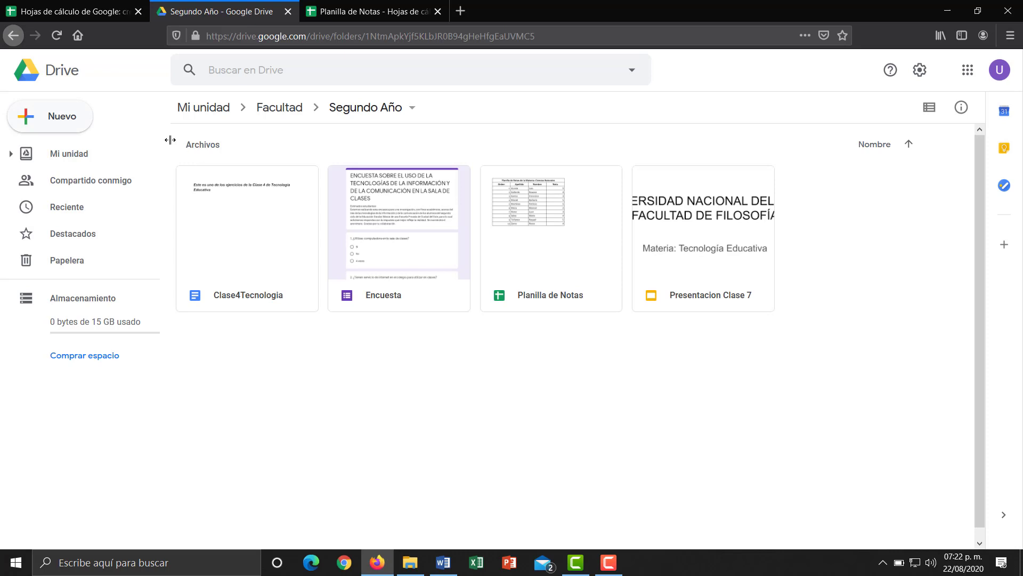
click(52, 122)
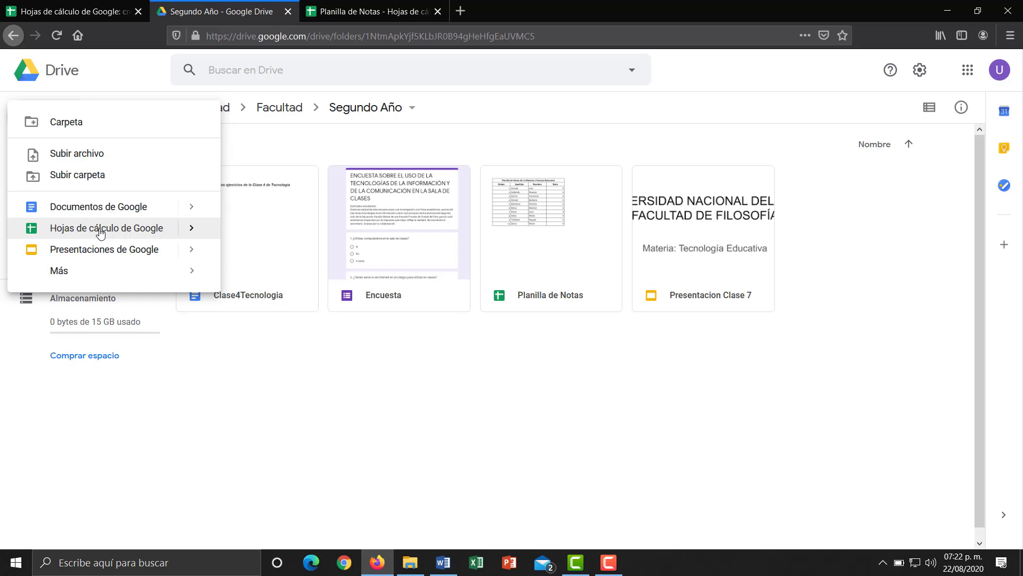
mouse_move(192, 231)
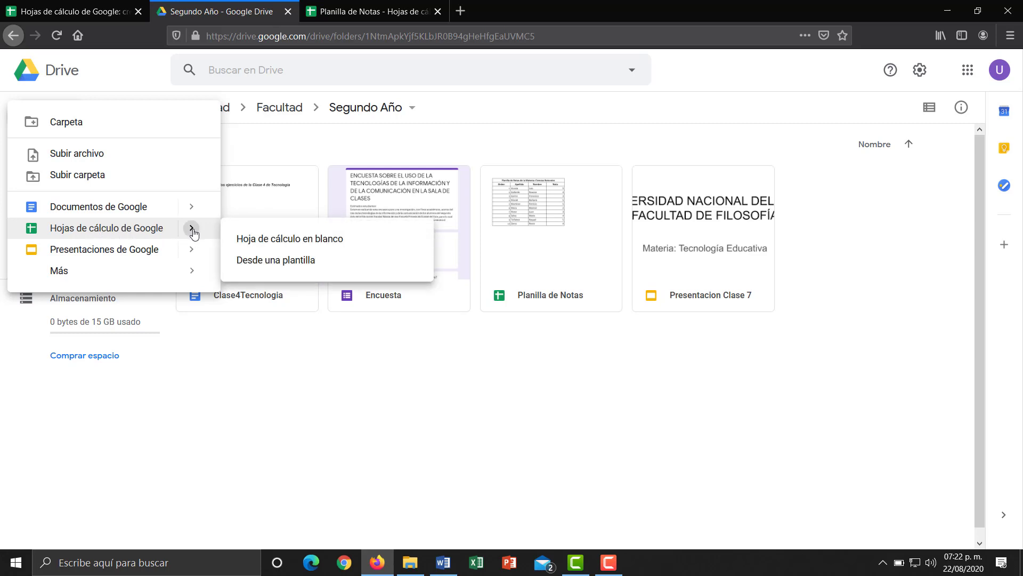
click(266, 240)
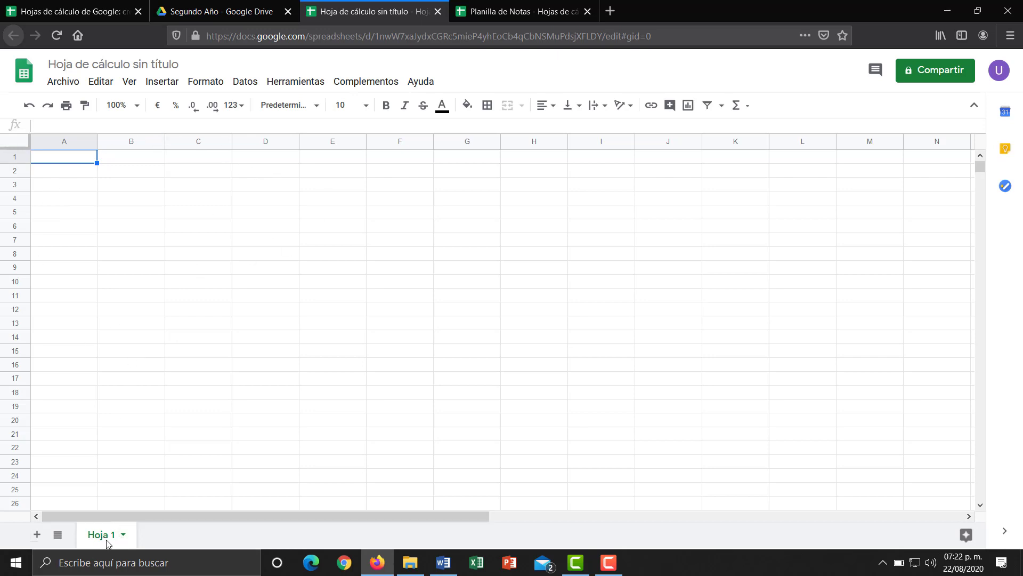
click(124, 535)
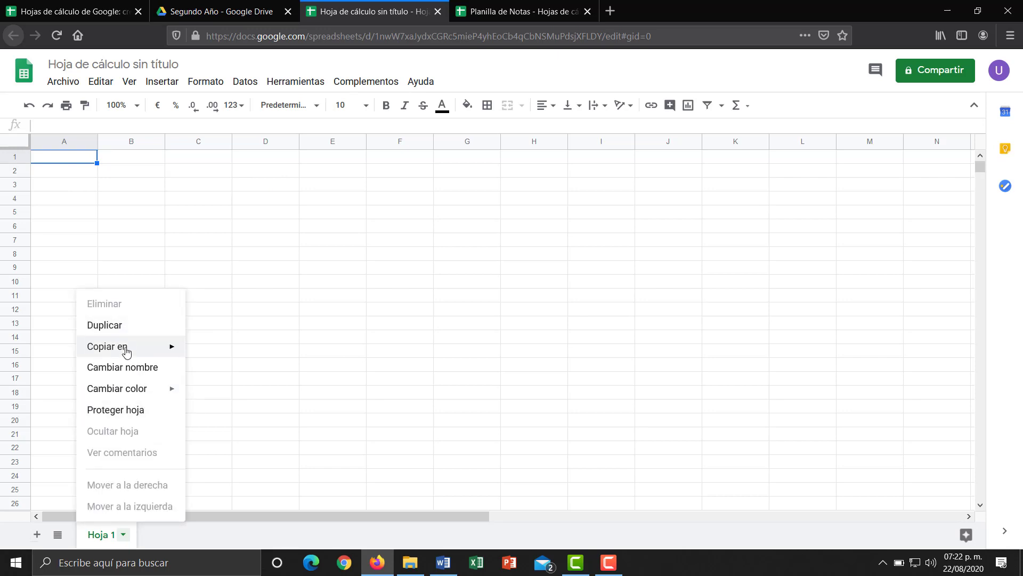
click(289, 312)
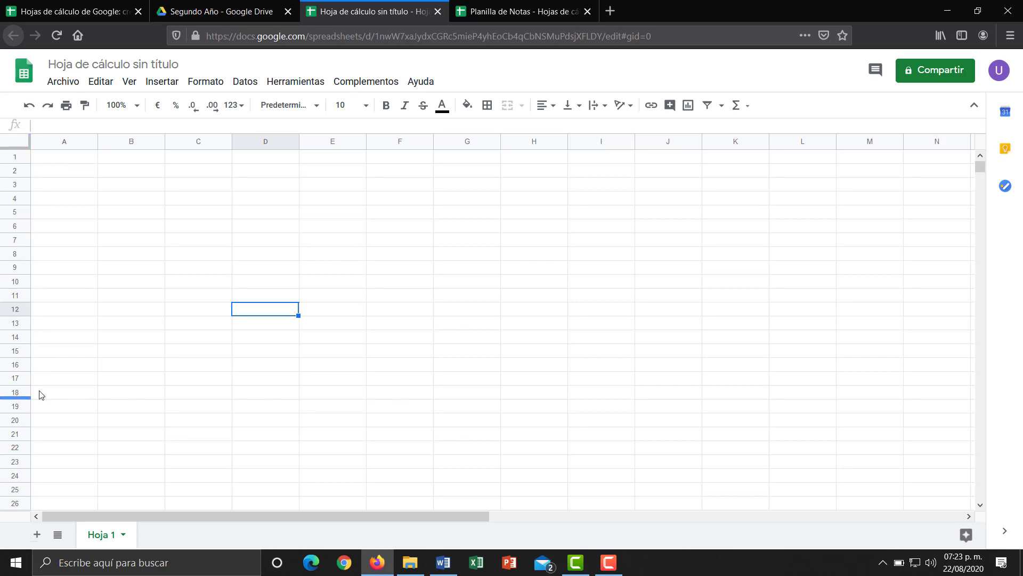
scroll(142, 393, down, 10)
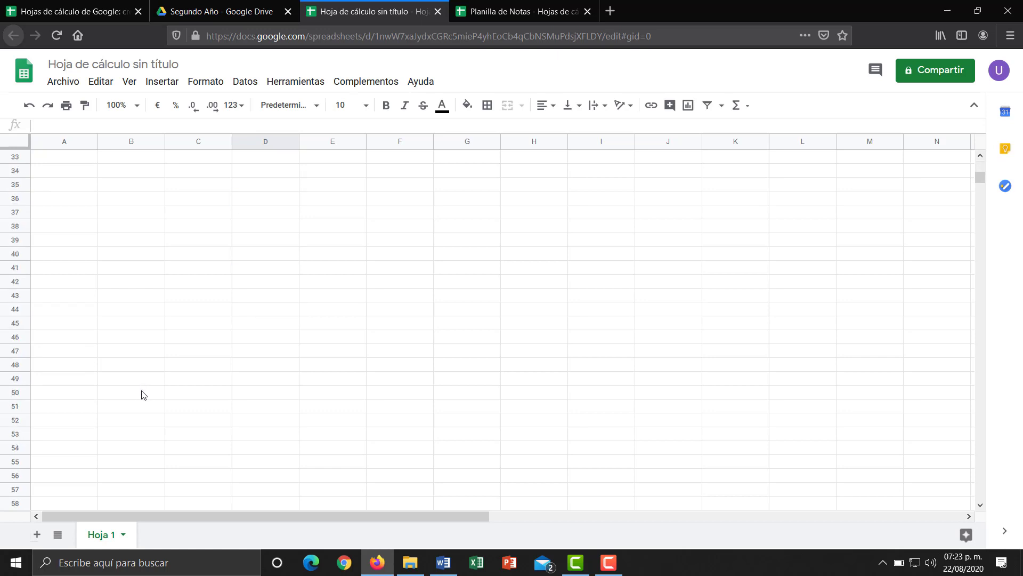
scroll(142, 395, down, 3)
scroll(142, 394, up, 13)
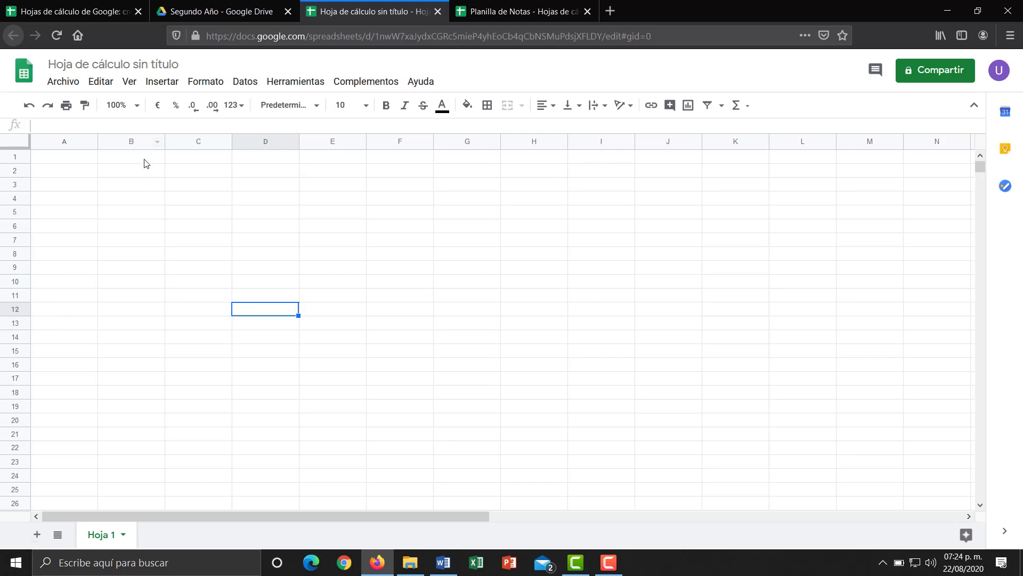
click(135, 218)
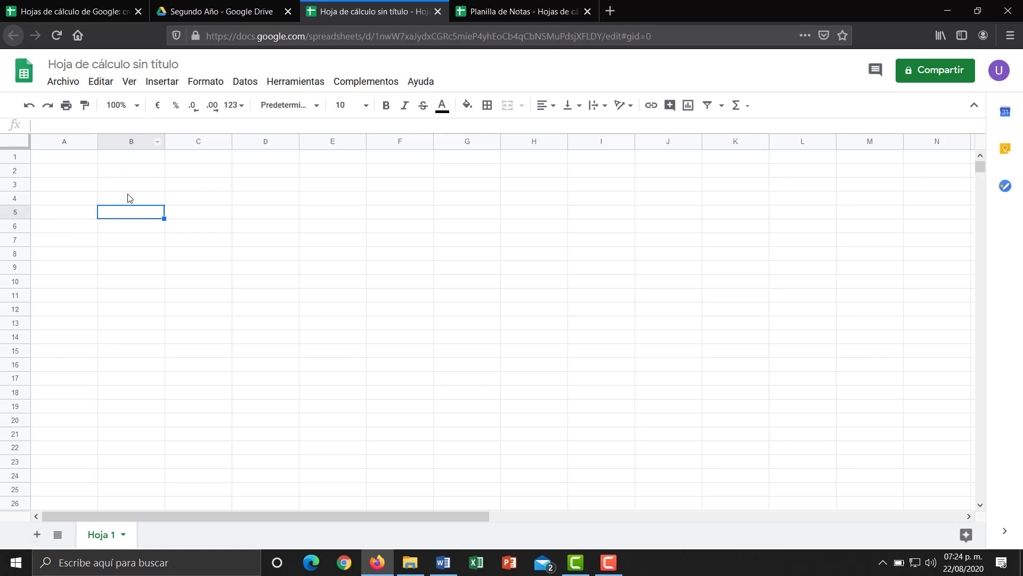
click(182, 187)
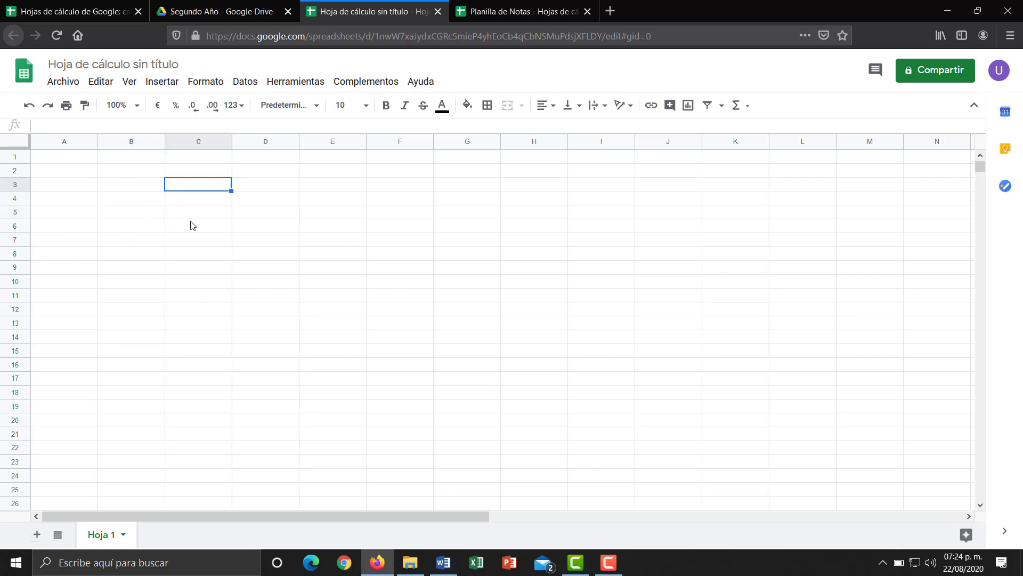
click(190, 223)
click(169, 281)
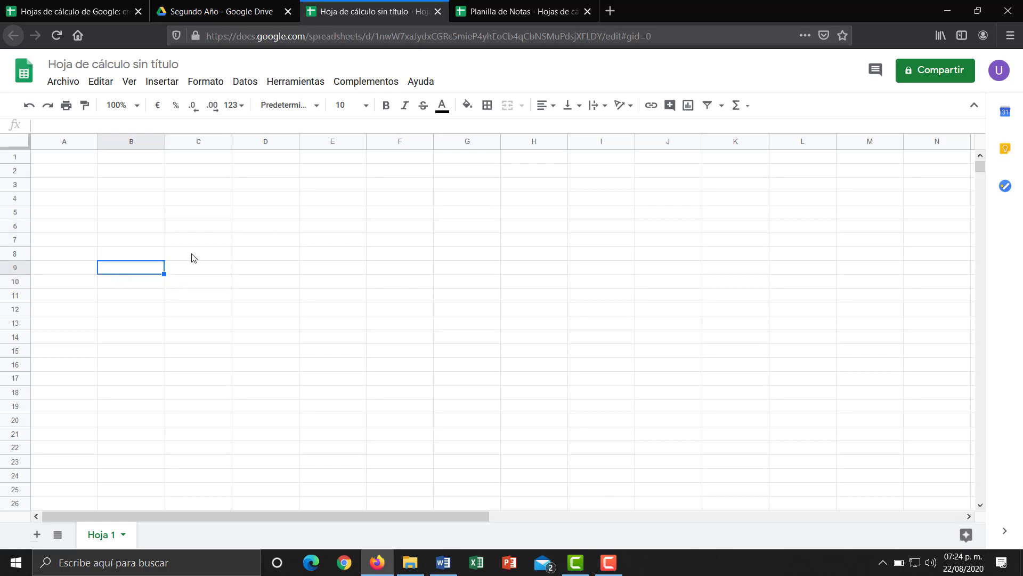
click(72, 159)
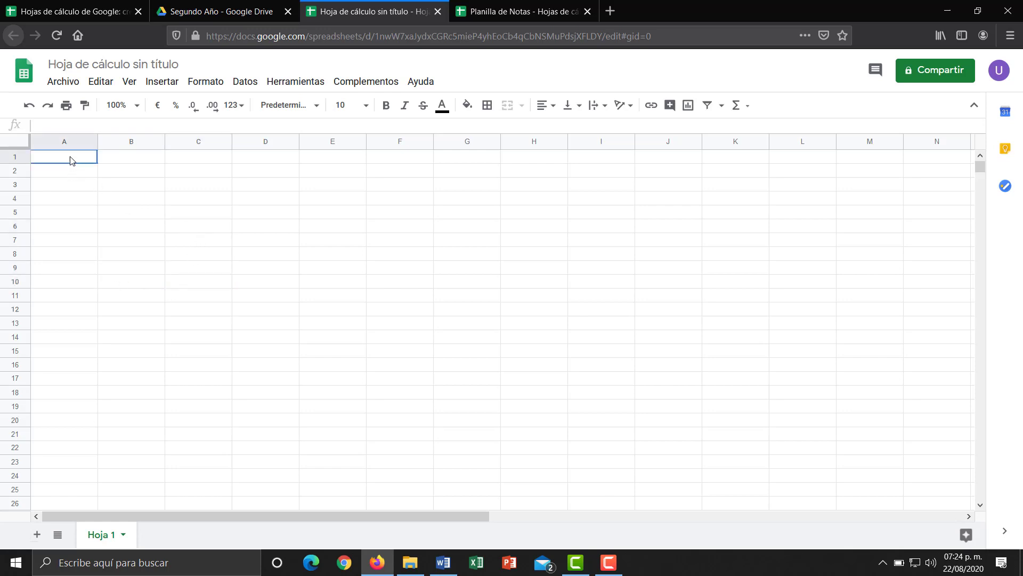
click(140, 163)
click(207, 164)
click(266, 164)
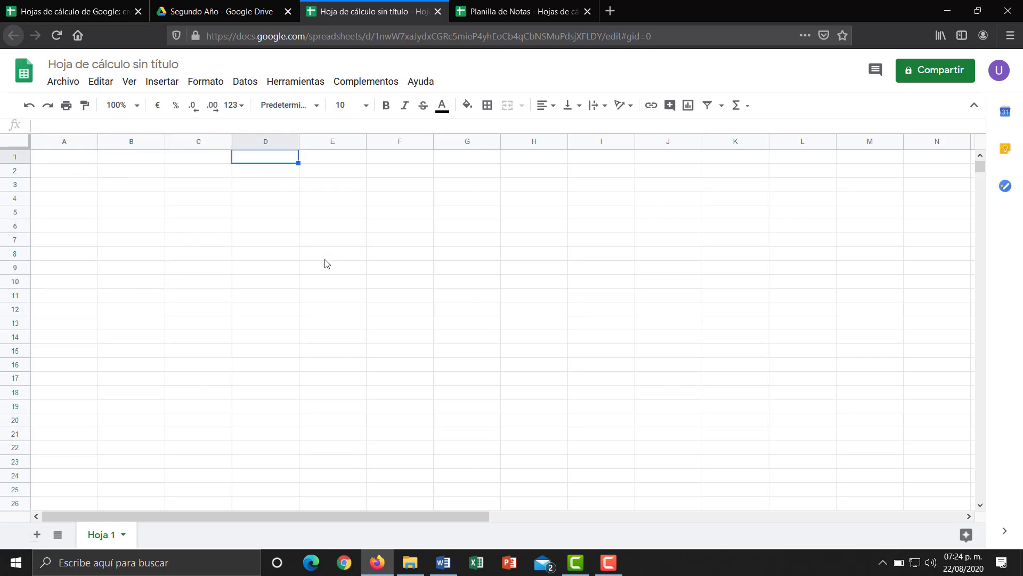
click(77, 162)
click(132, 163)
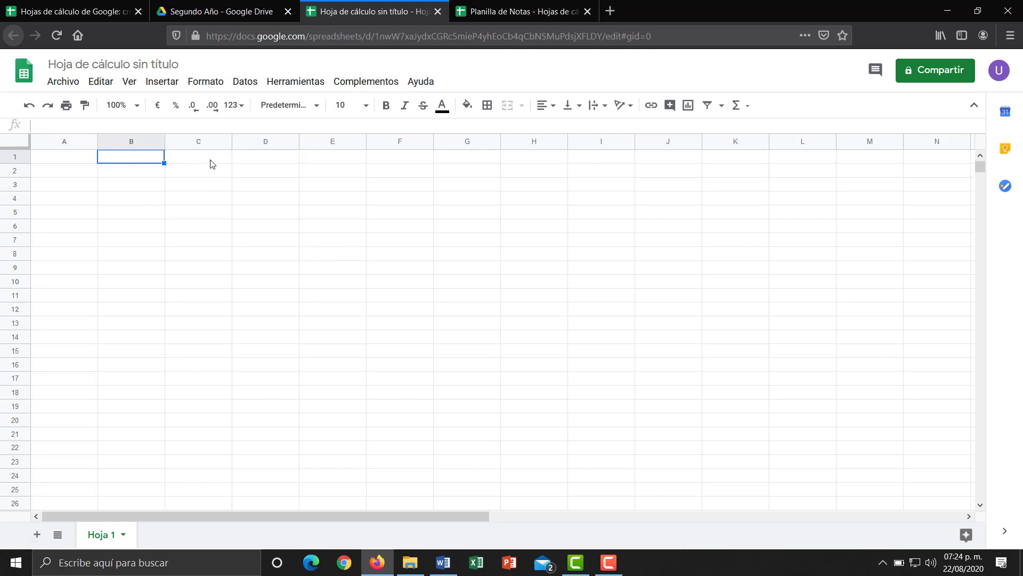
click(211, 163)
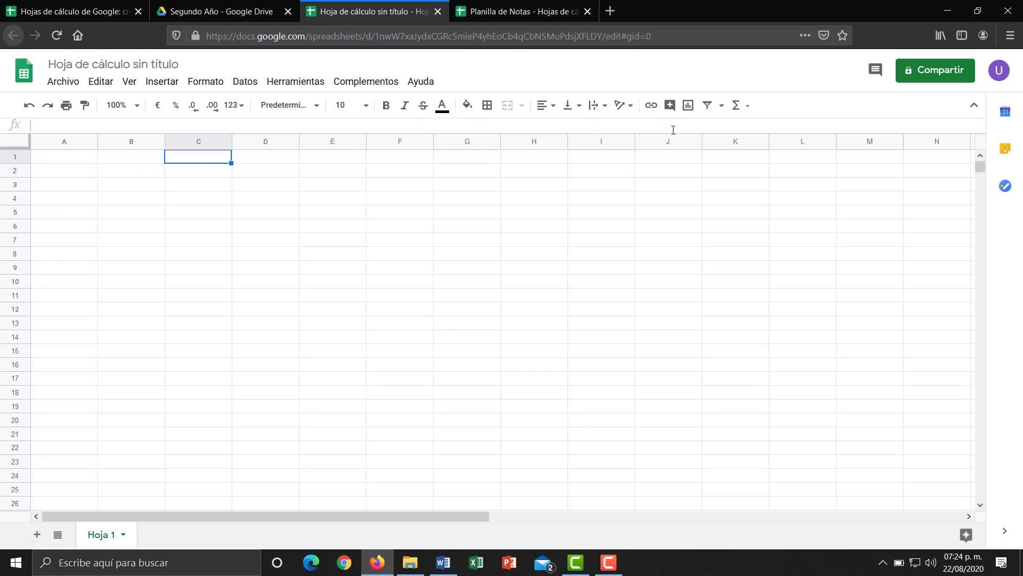
click(749, 109)
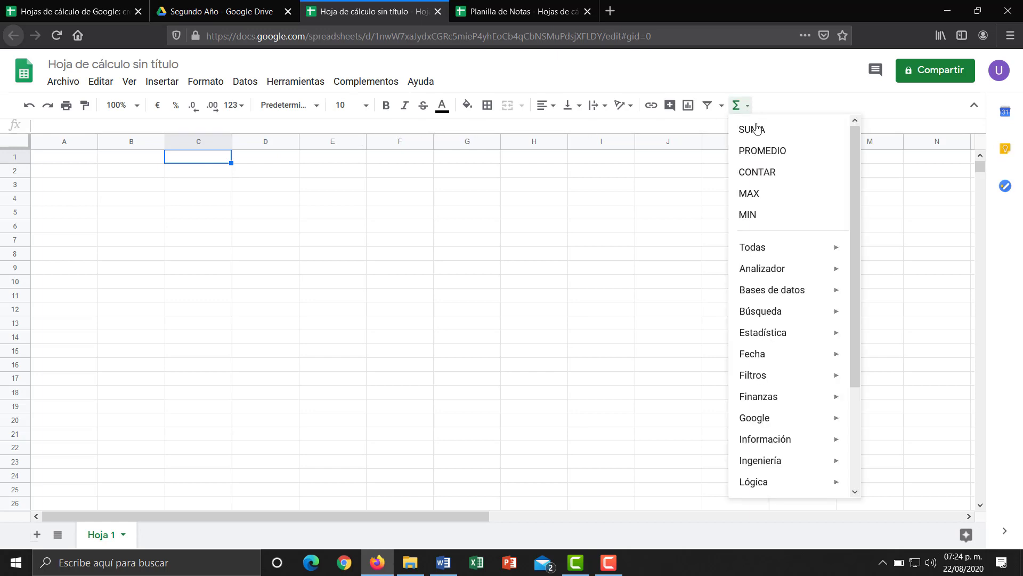
click(507, 196)
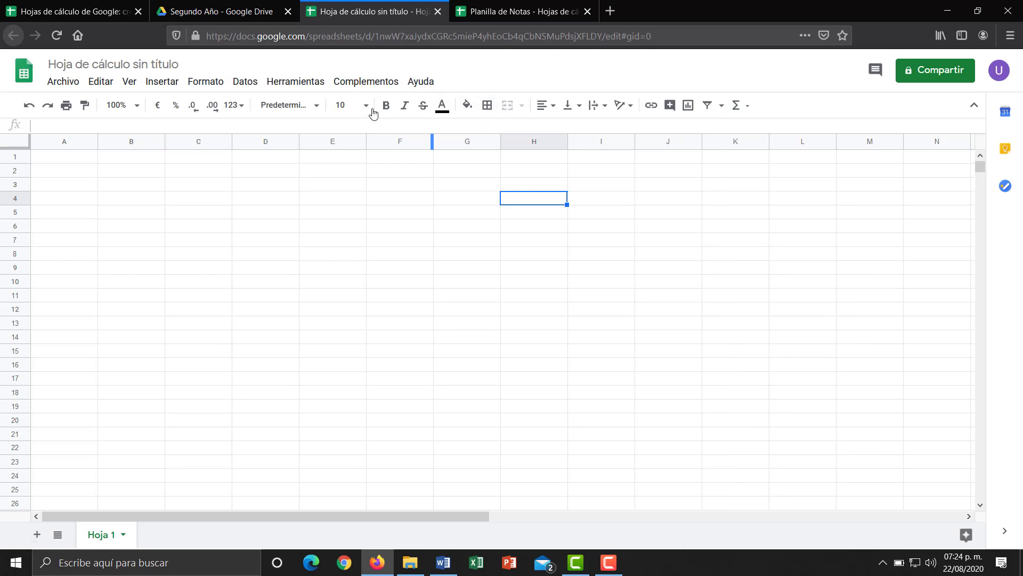
click(66, 157)
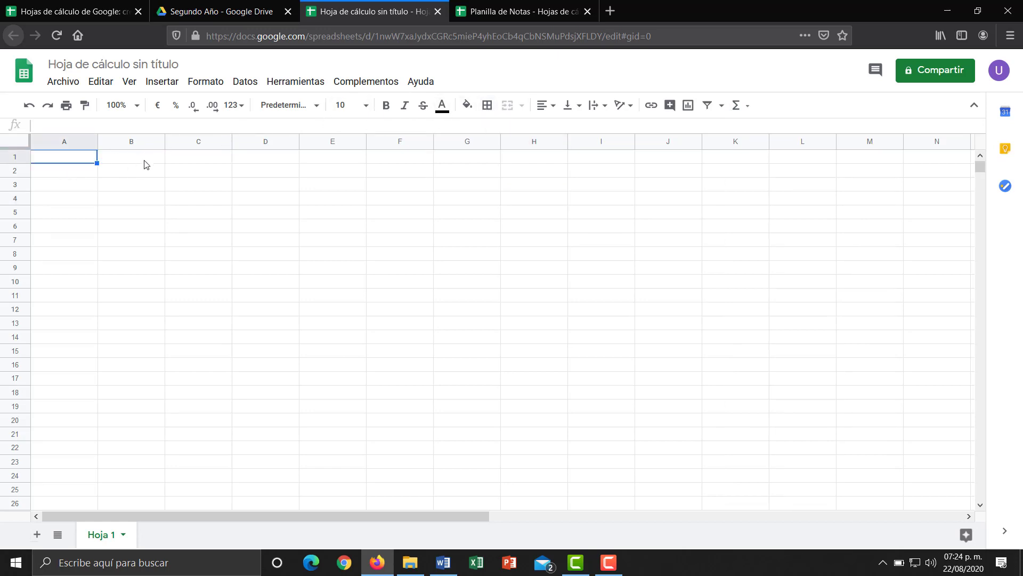
click(145, 160)
click(198, 164)
click(273, 161)
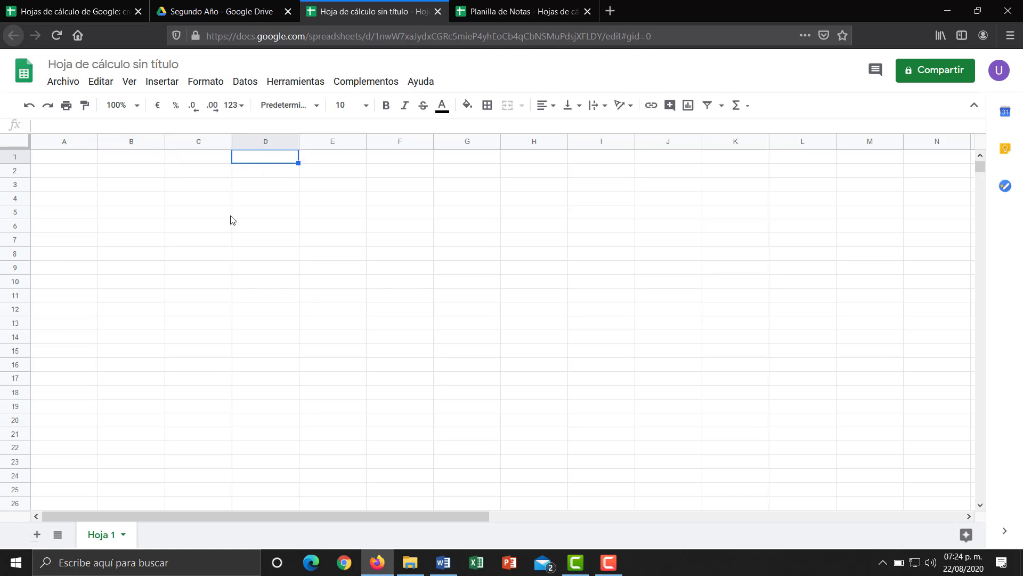
click(90, 212)
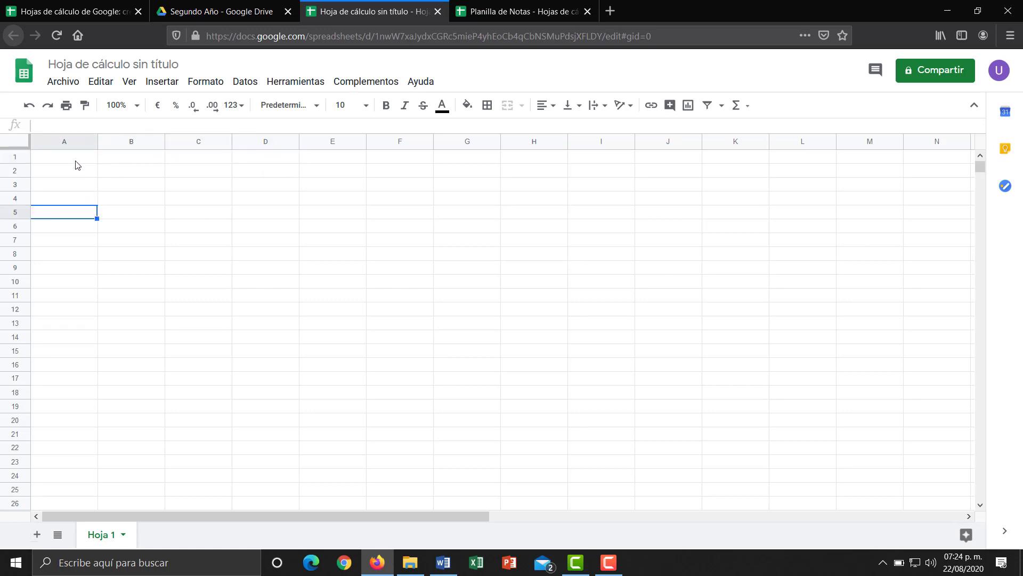
click(75, 161)
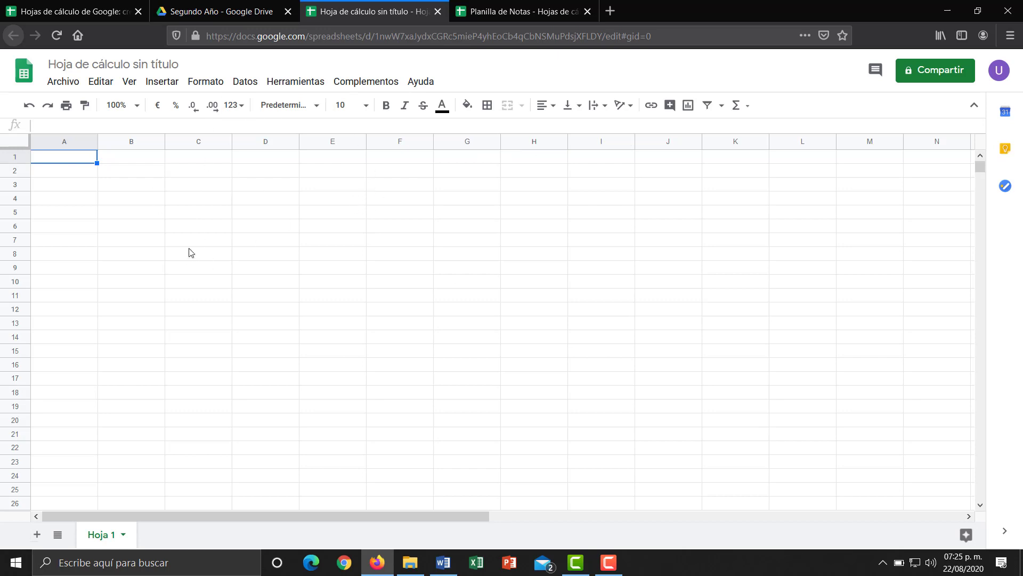
Switch to the Clase 8 document in Word and copy the title text from cell A1 of the embedded example grade sheet
click(450, 568)
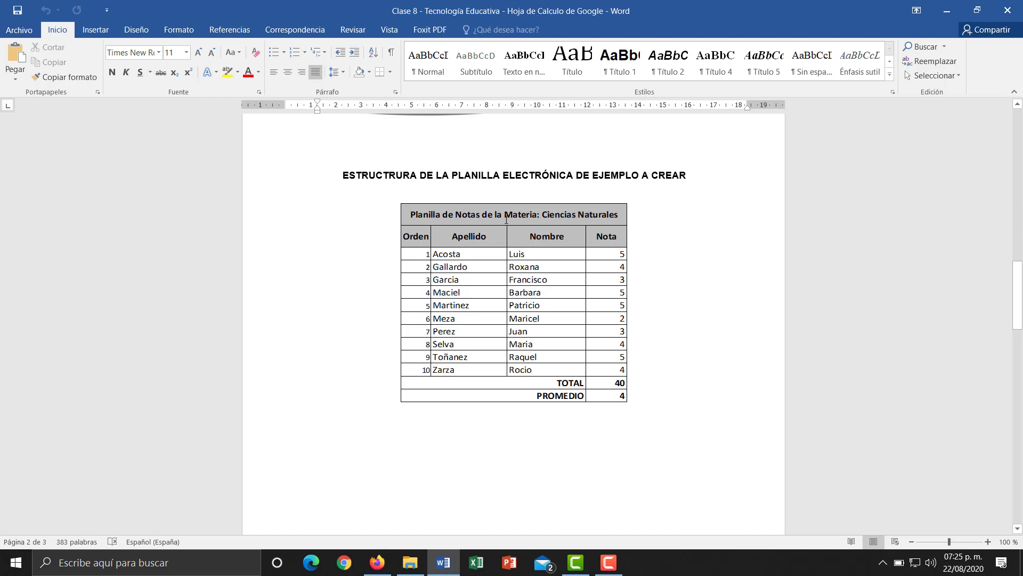
click(420, 214)
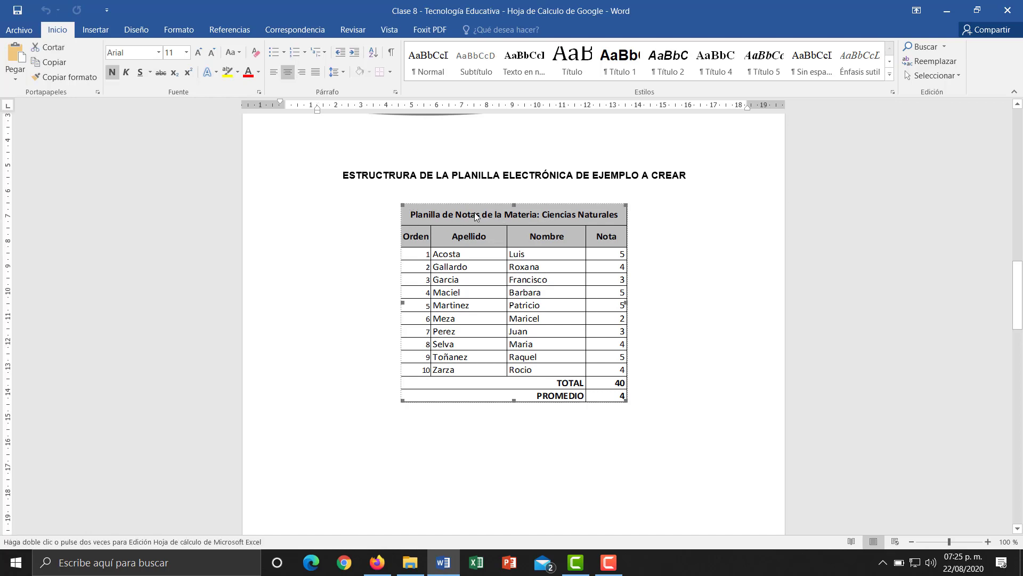
double_click(447, 219)
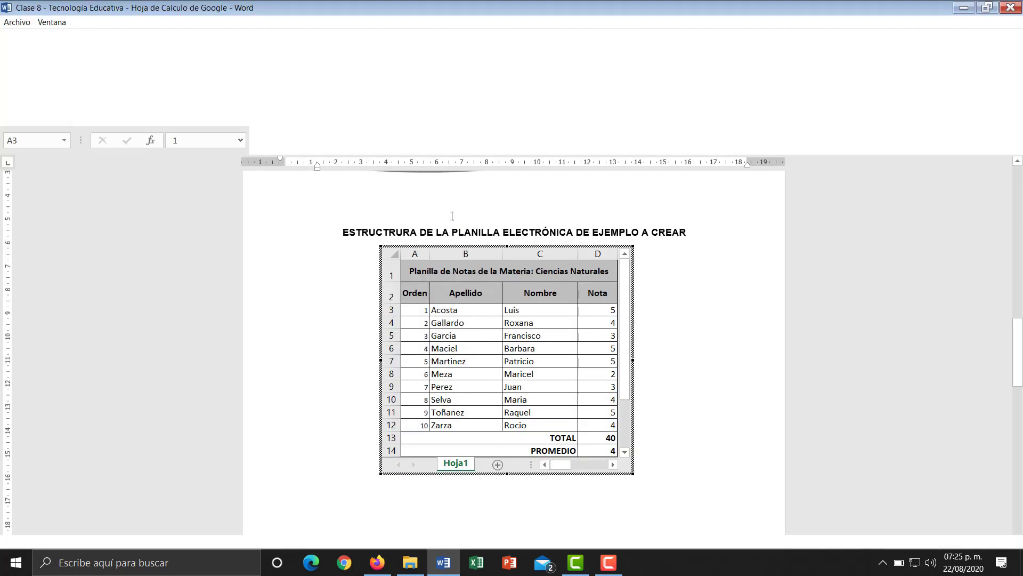
click(467, 286)
double_click(420, 272)
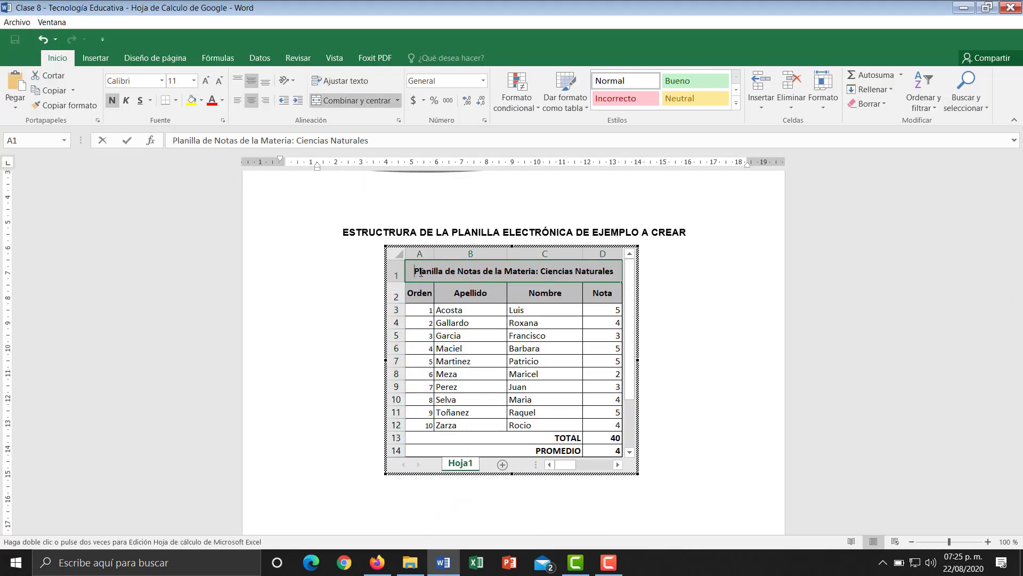
drag(415, 271, 602, 299)
key(ctrl+c)
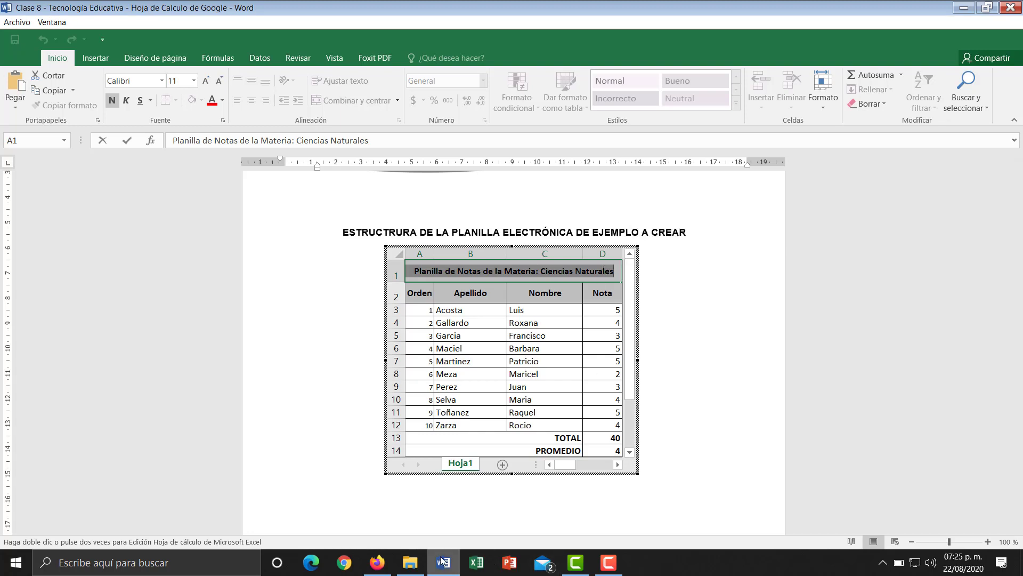
Switch to Firefox and paste the title "Planilla de Notas de la Materia: Ciencias Naturales" into cell A1 of the blank spreadsheet
click(378, 564)
double_click(75, 158)
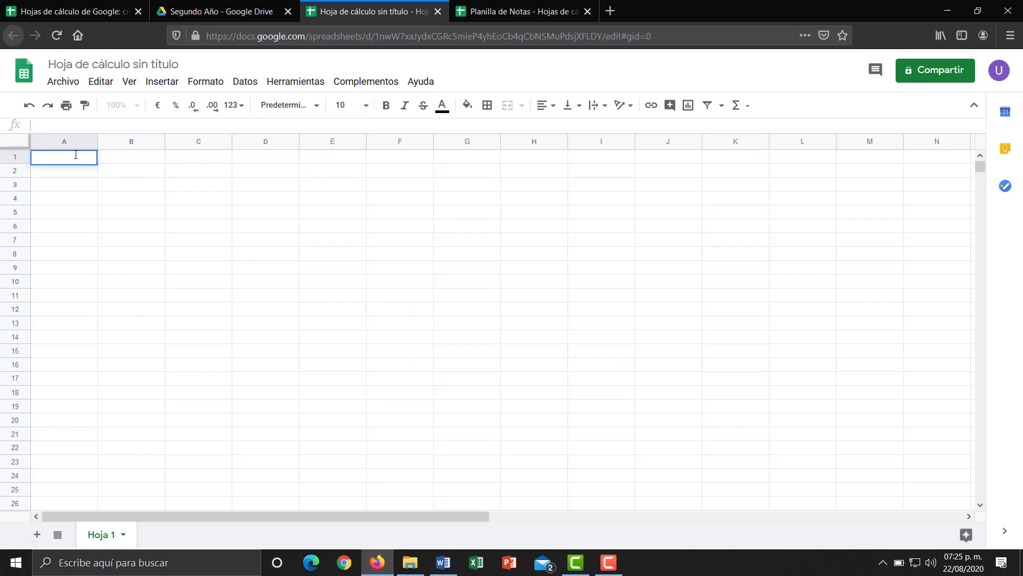
key(ctrl+v)
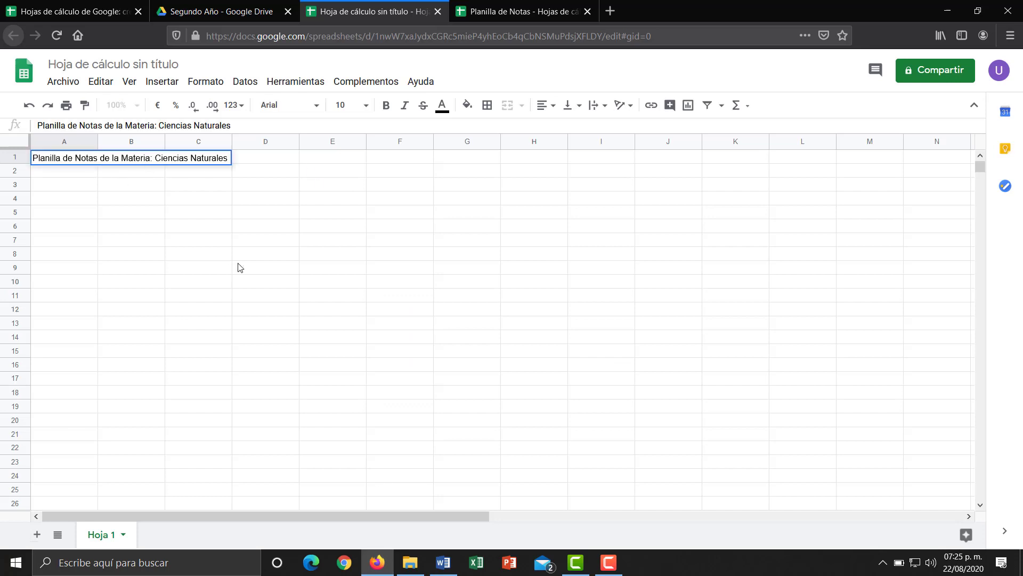
key(Return)
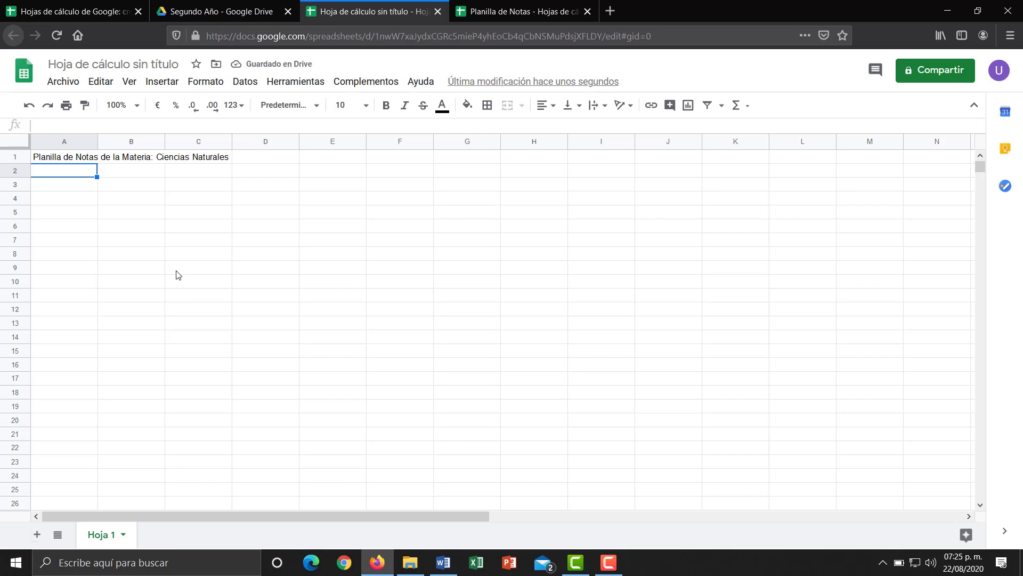
Enter the column headers Orden, Apellido, Nombre and Nota in cells A2 to D2
text(O)
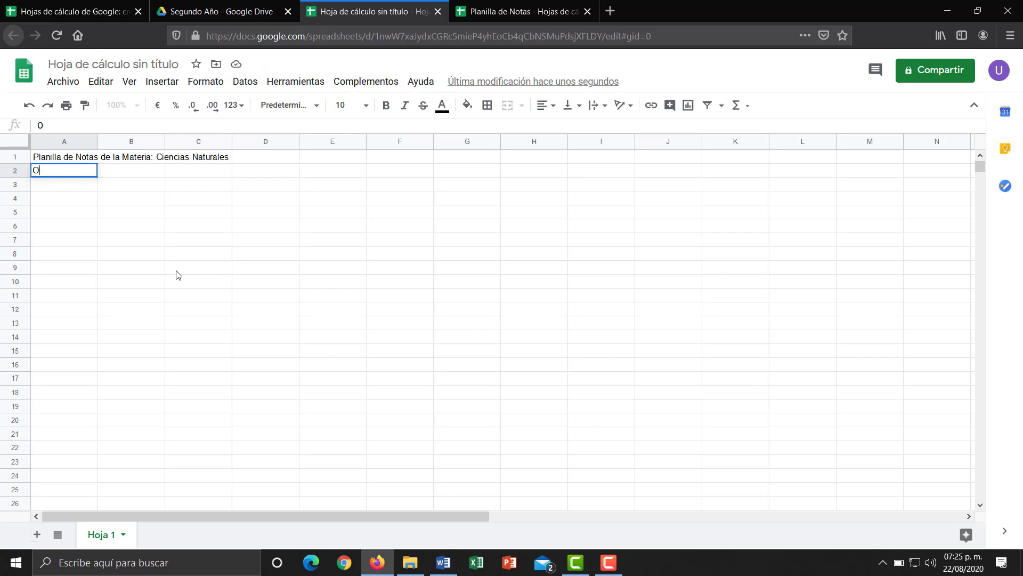
text(erden)
key(Tab)
text(A)
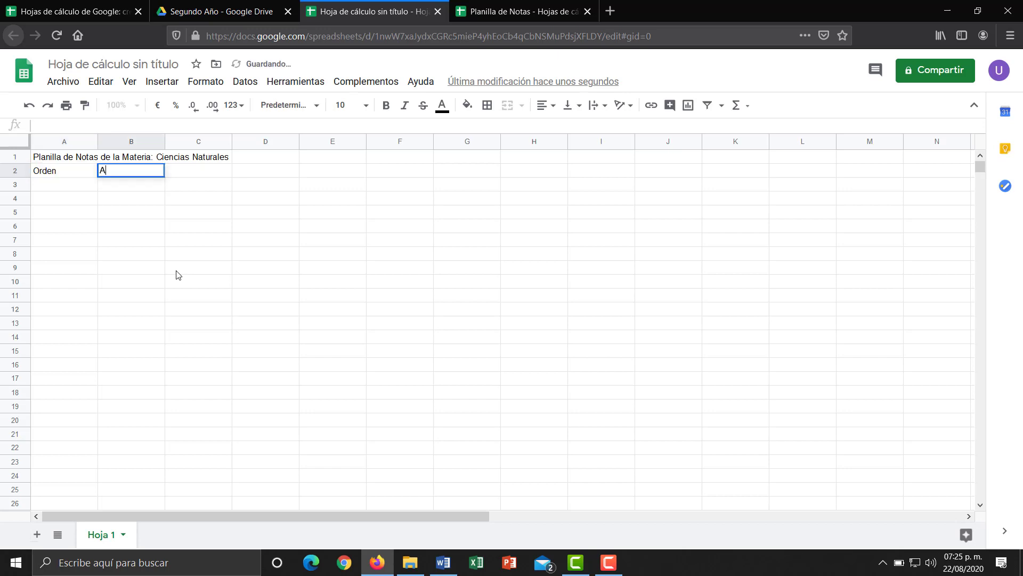
text(pellido)
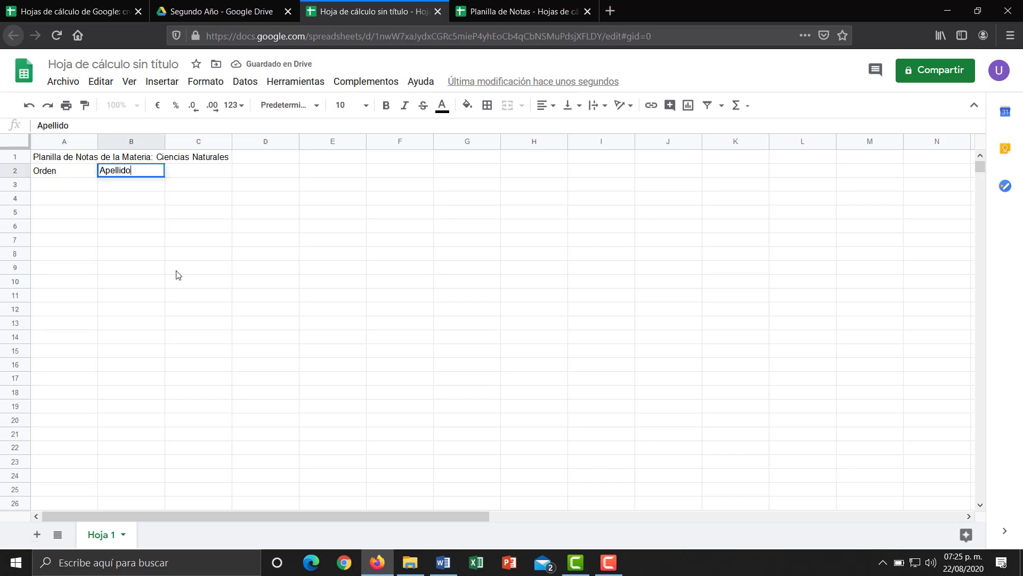
key(Tab)
text(Nombre)
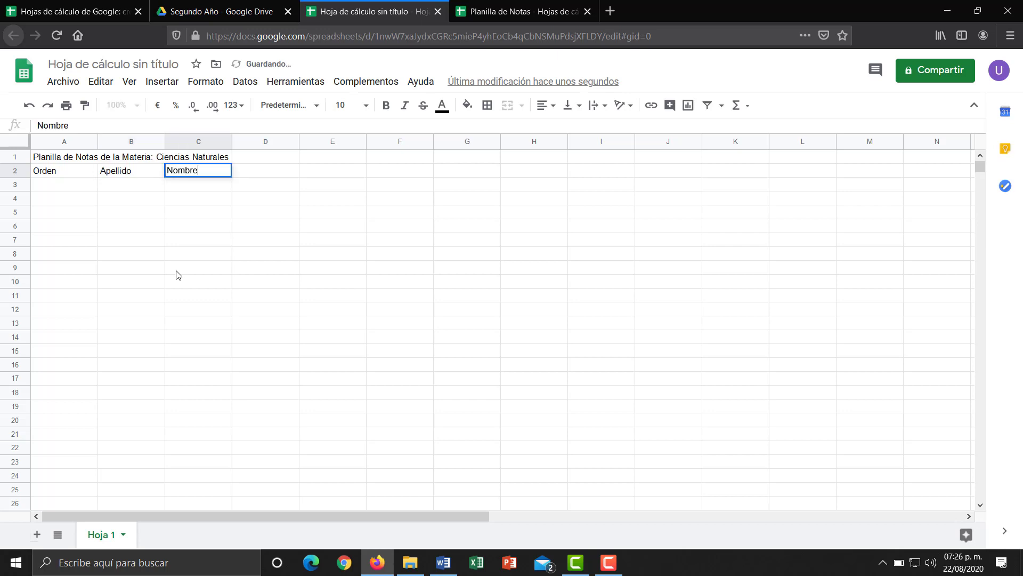
key(Tab)
text(Nota)
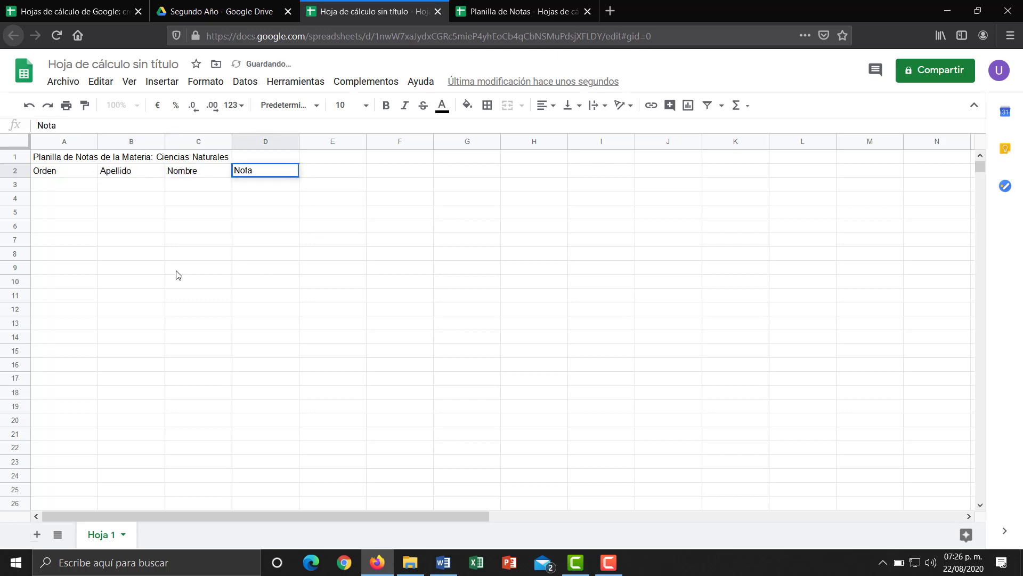
key(Return)
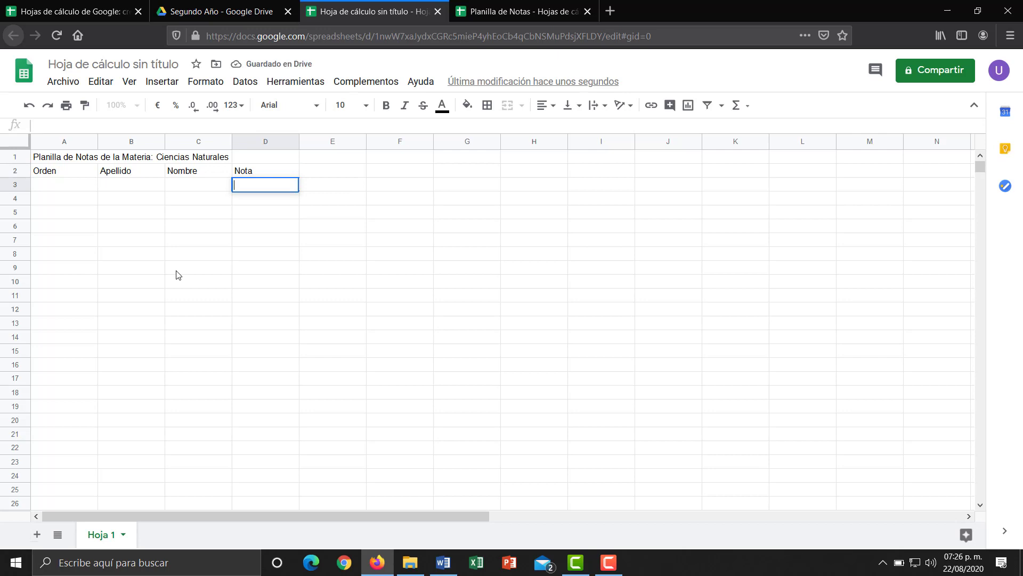
Enter the order numbers 1 to 10 in cells A3 to A12 and narrow column A to about two thirds of its width
click(66, 186)
text(1)
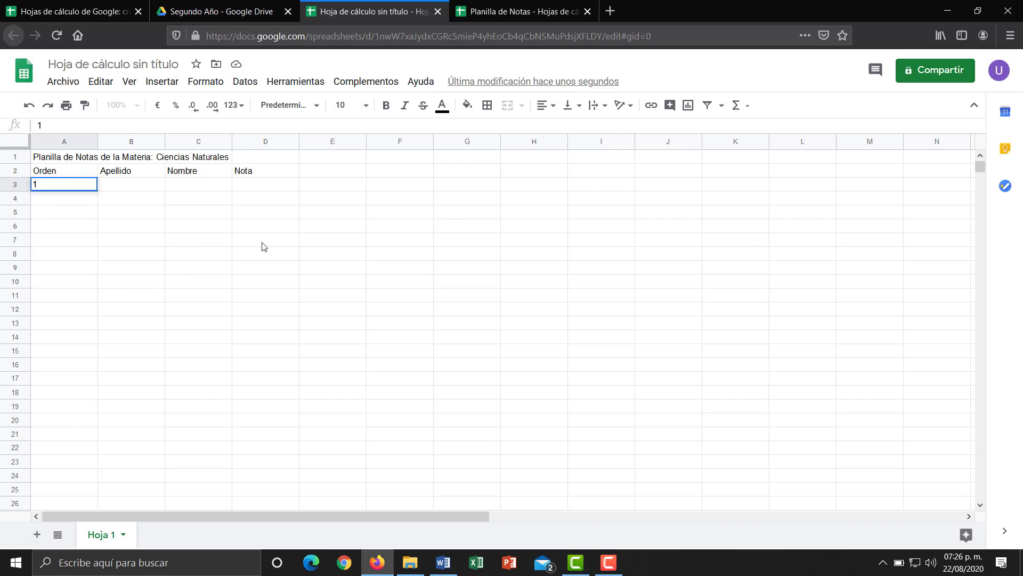
key(Return)
text(2)
key(Return)
text(3)
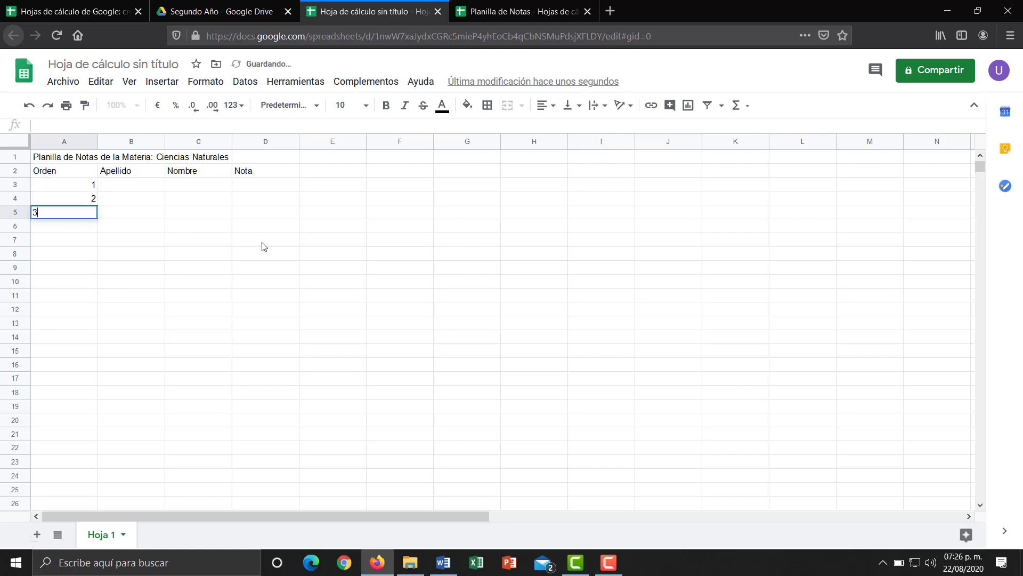
key(Return)
text(4)
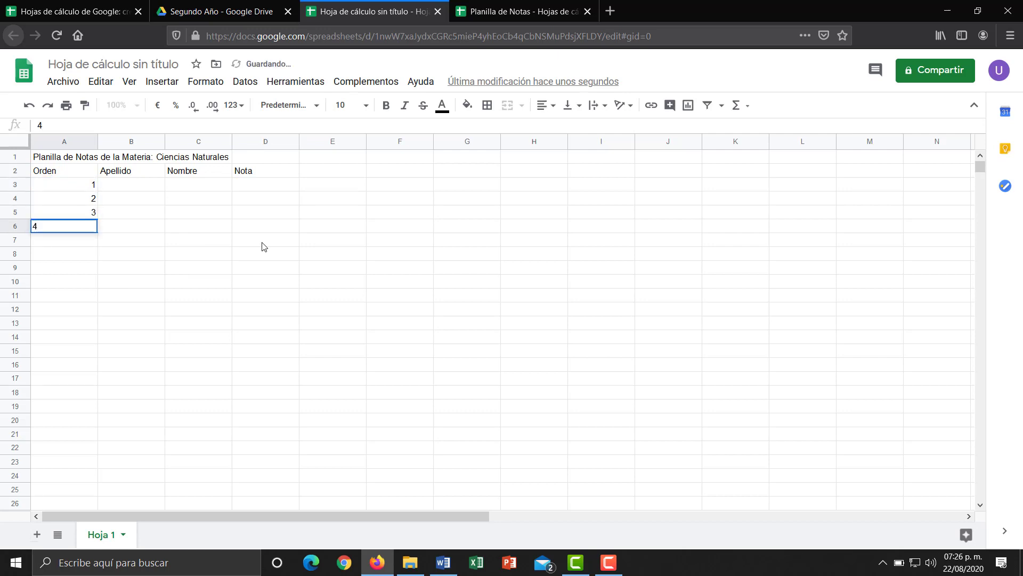
key(Return)
text(5)
key(Return)
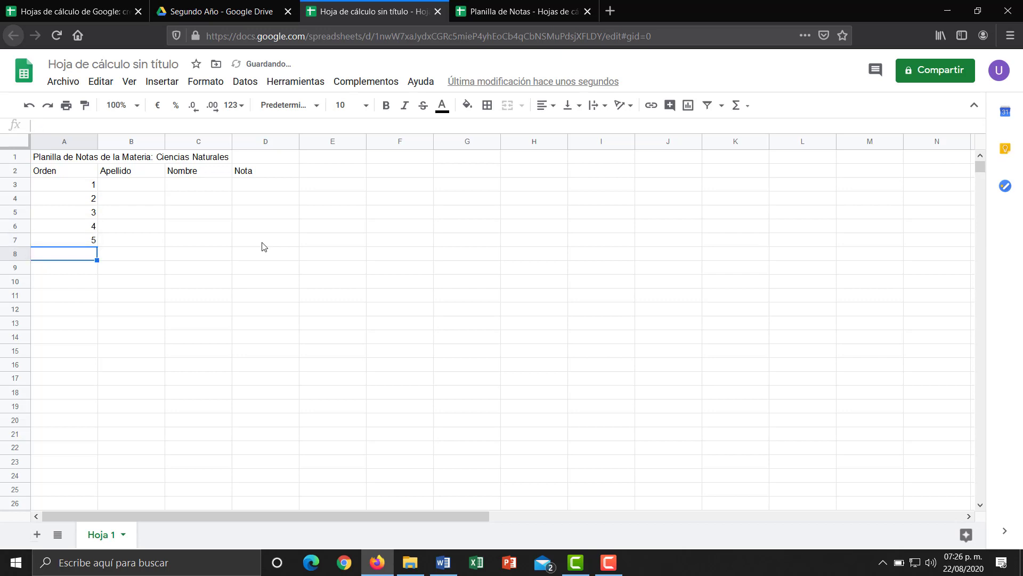
text(6)
key(Return)
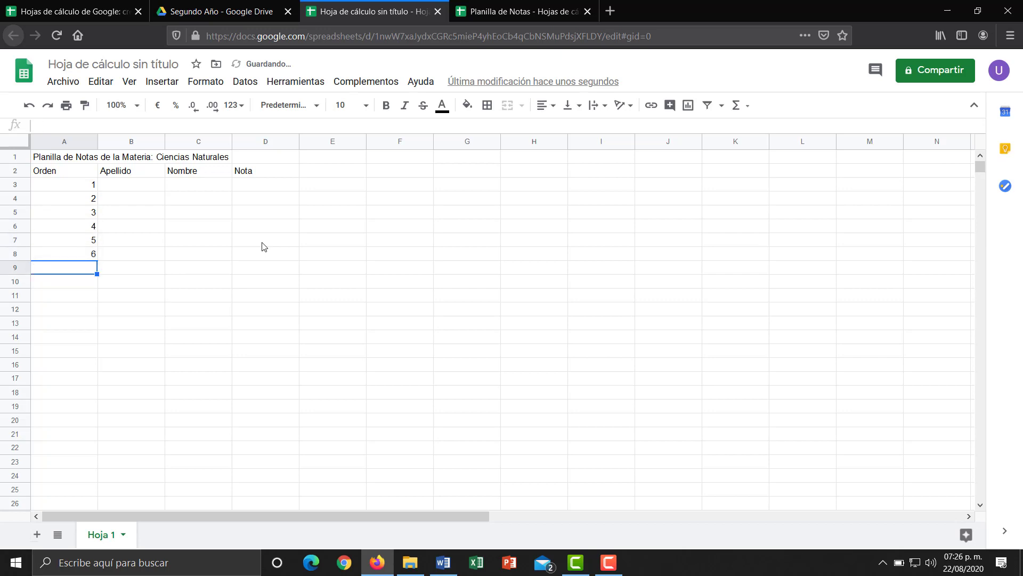
text(7)
key(Return)
text(8)
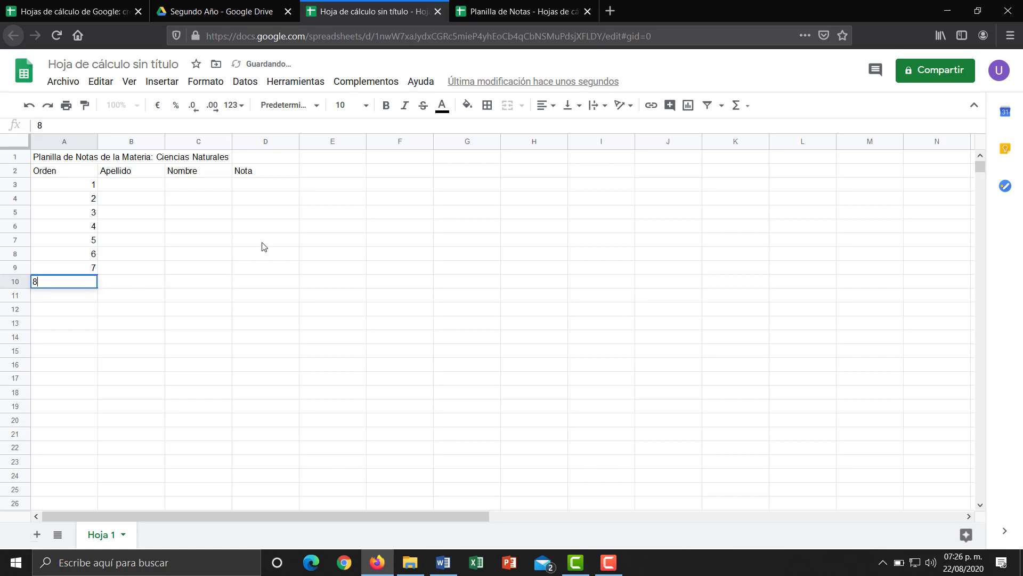
key(Return)
text(9)
key(Return)
text(10)
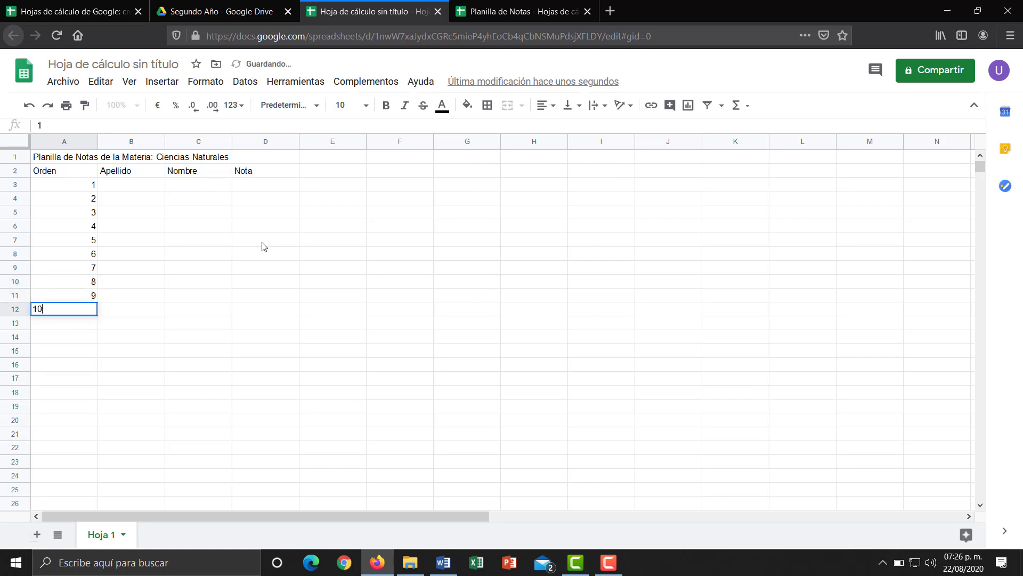
key(Return)
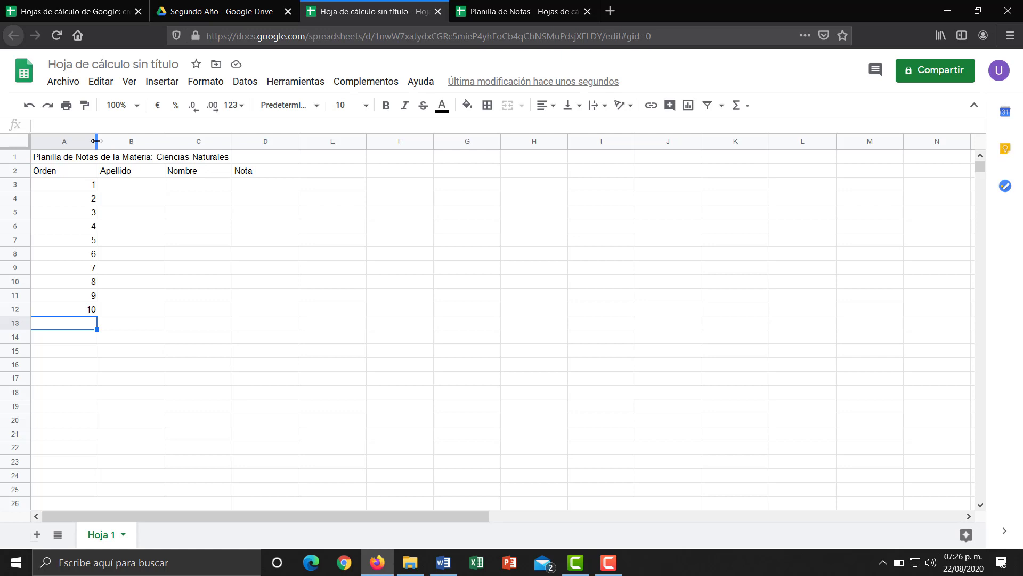
drag(97, 141, 75, 141)
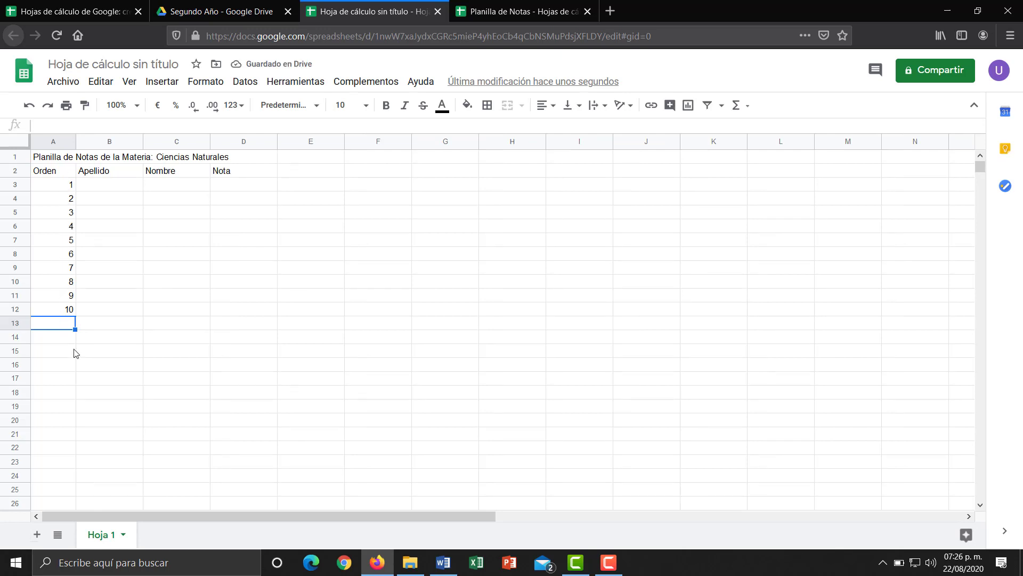
Switch to the Planilla de Notas spreadsheet, compare it with the example table in the Word document, and return to it in Firefox
click(107, 186)
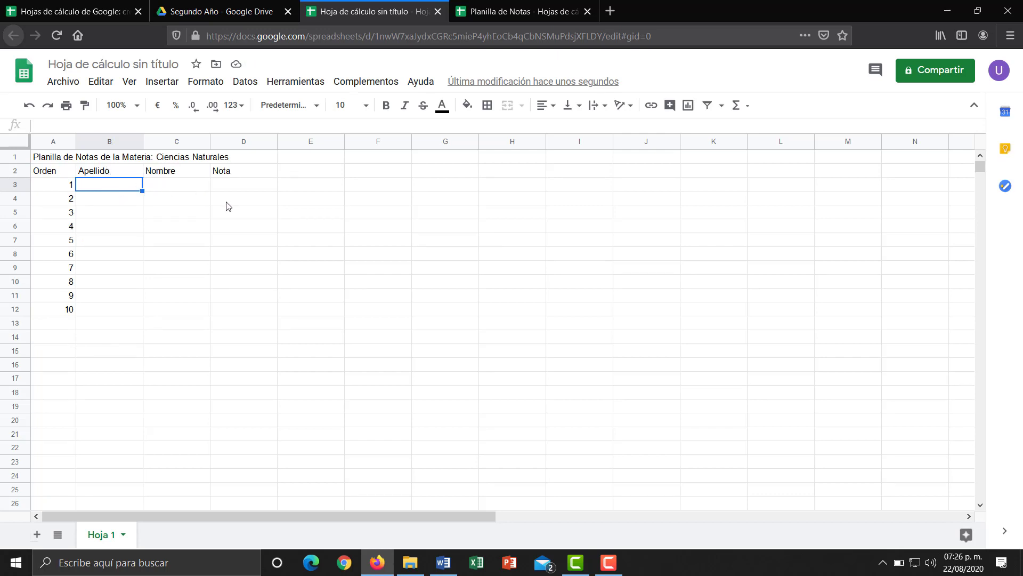
click(243, 185)
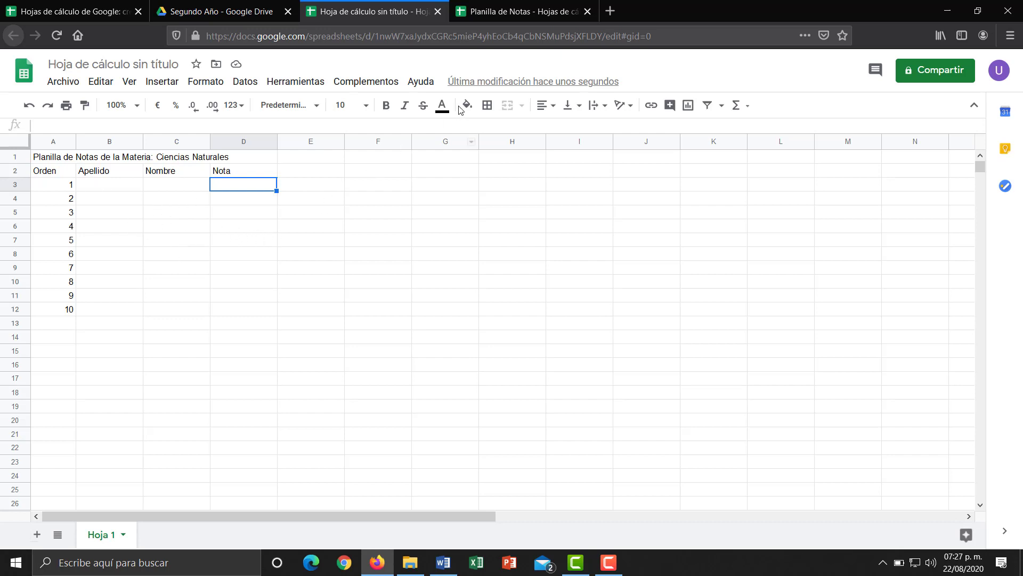
click(505, 15)
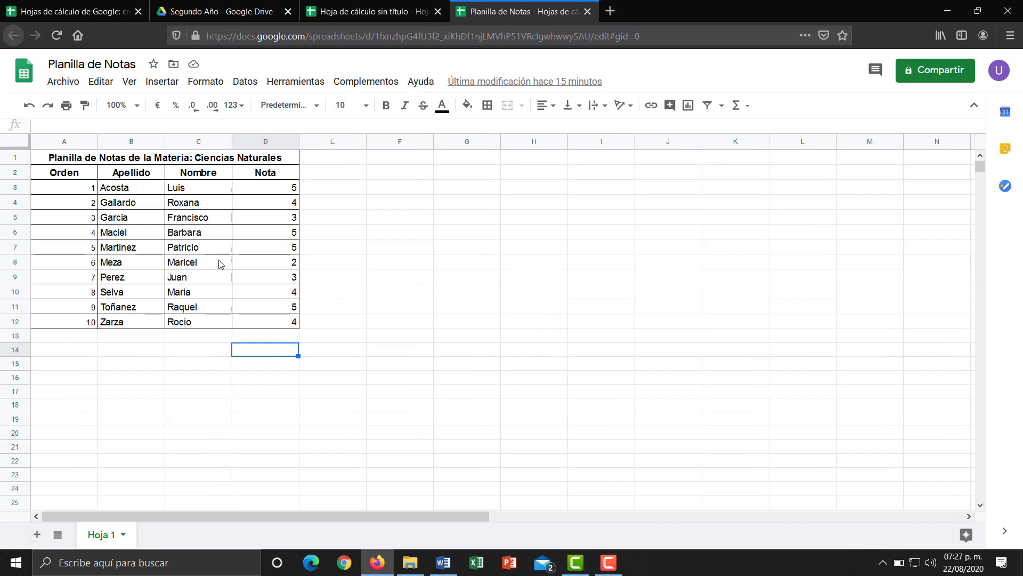
click(444, 563)
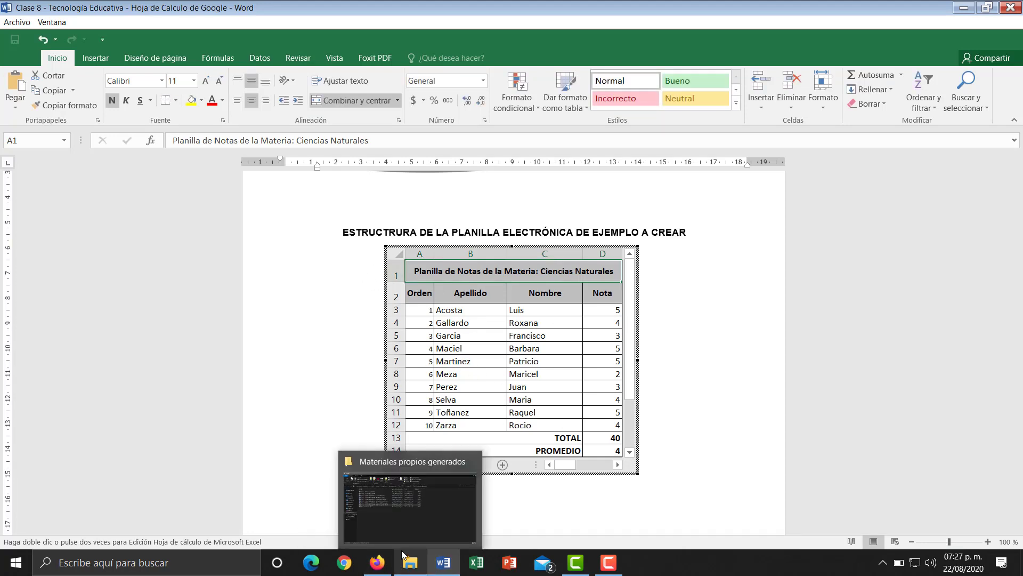
click(378, 563)
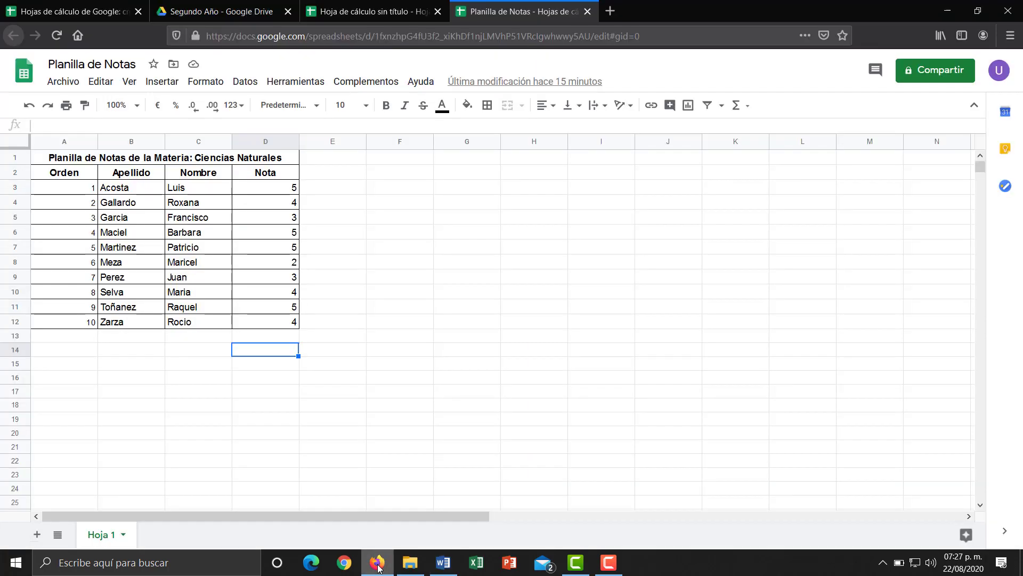
click(298, 216)
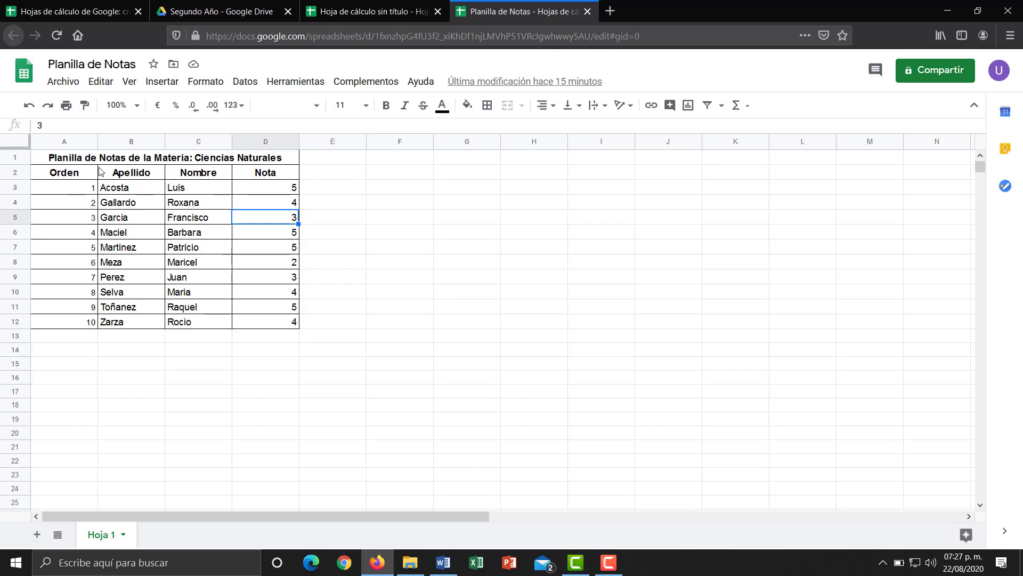
click(284, 202)
click(285, 191)
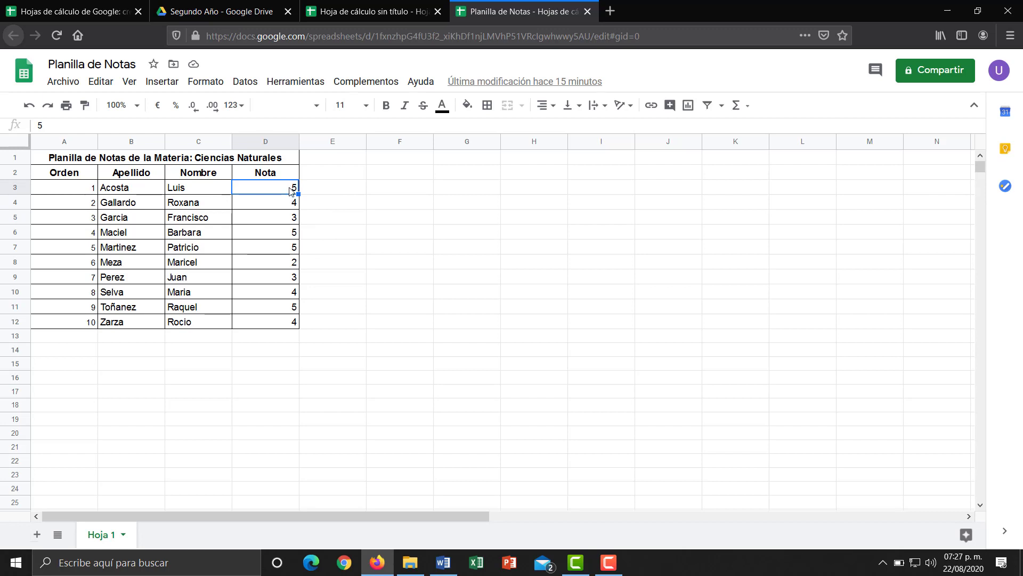
Enter the suggested formula =SUMA(D3:D12) in cell D13 to total the Nota column
click(275, 340)
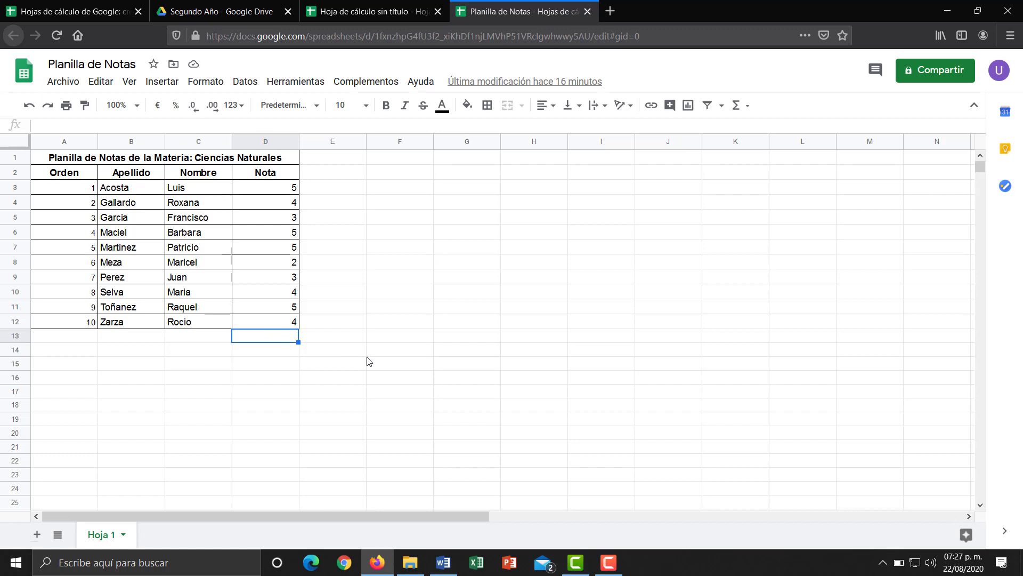
click(260, 353)
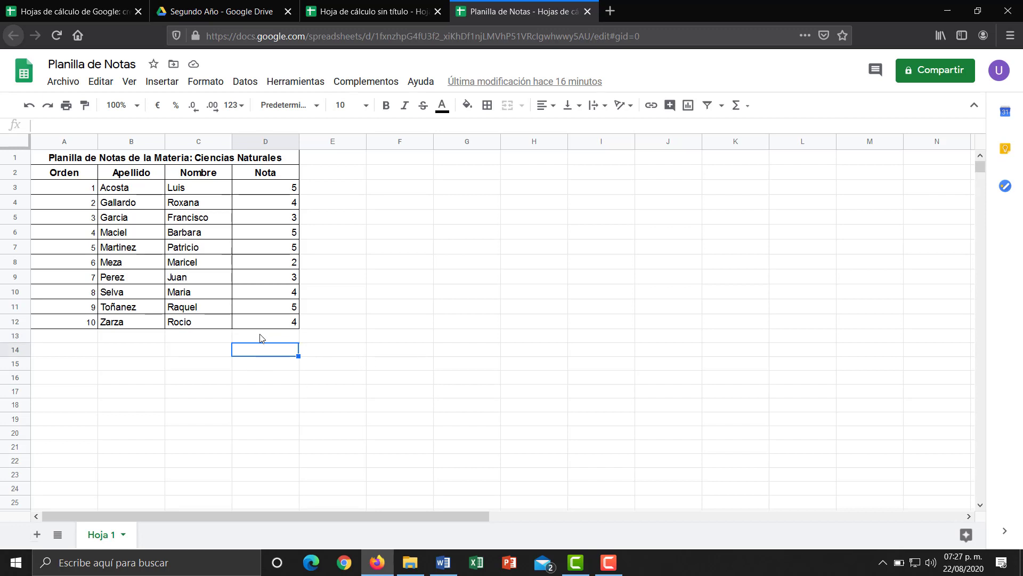
click(265, 339)
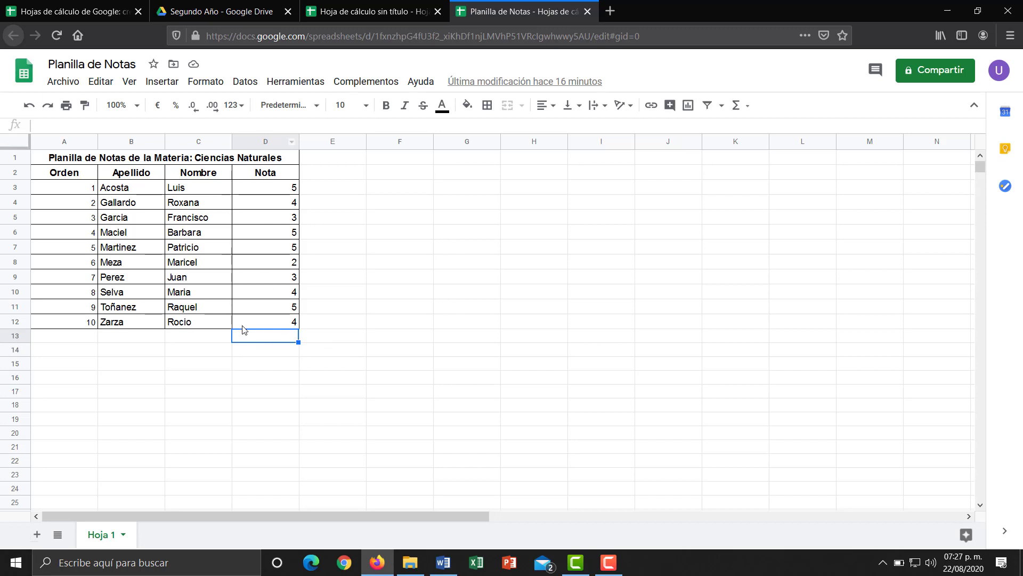
double_click(274, 339)
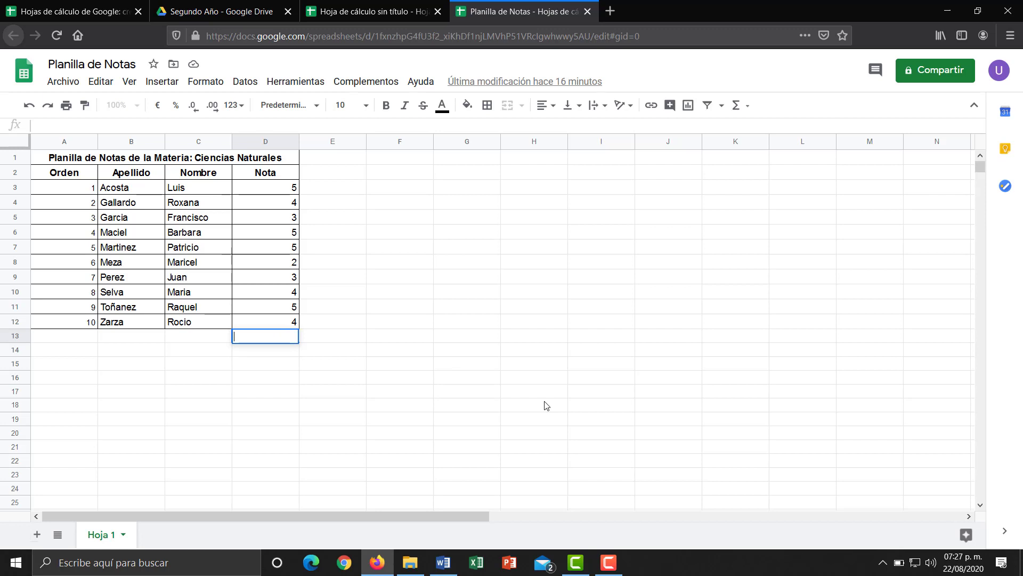
text(=)
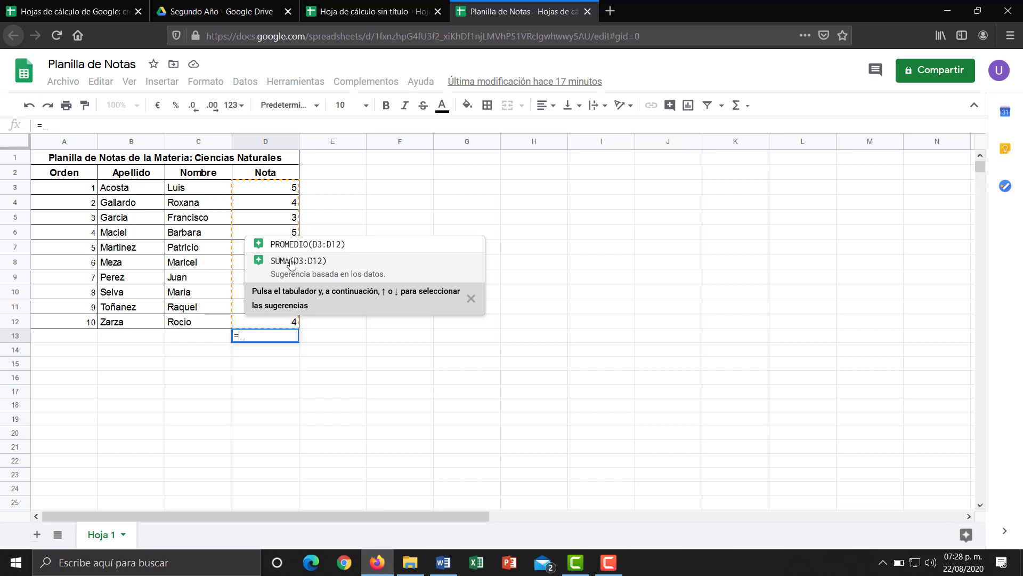
click(292, 263)
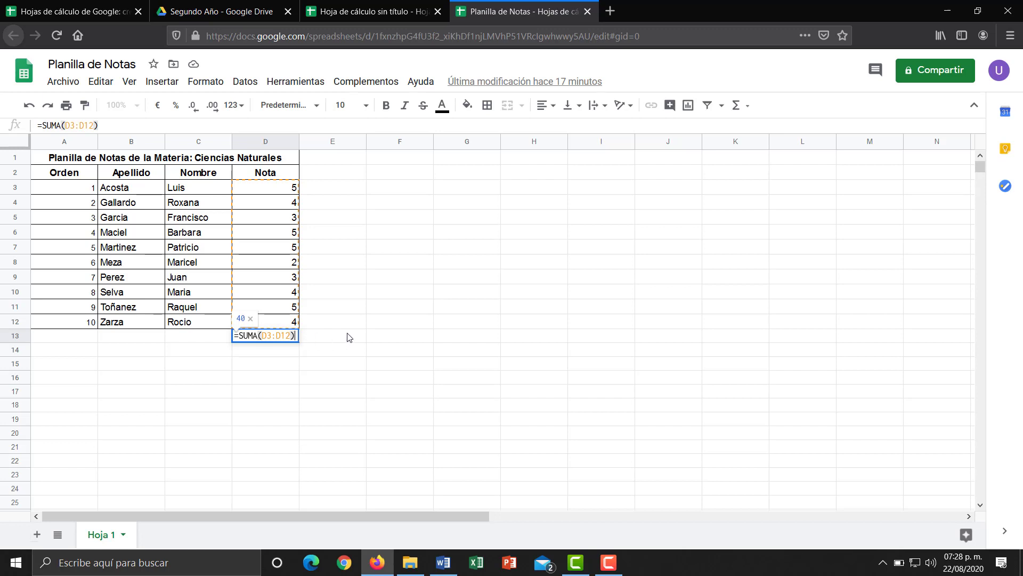
key(Return)
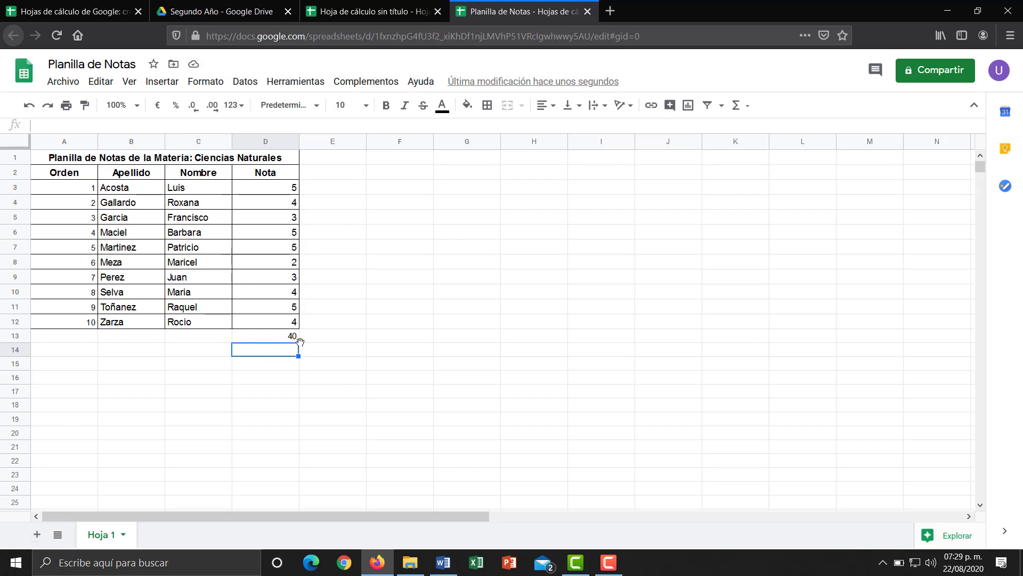
Label the sum row by entering TOTAL in cell C13
click(198, 338)
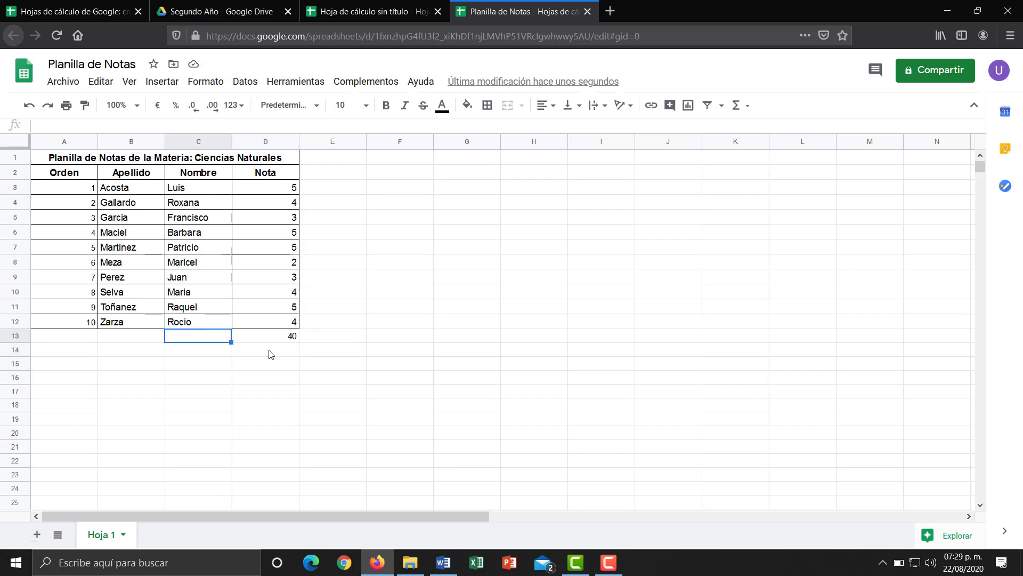
text(tOTAL)
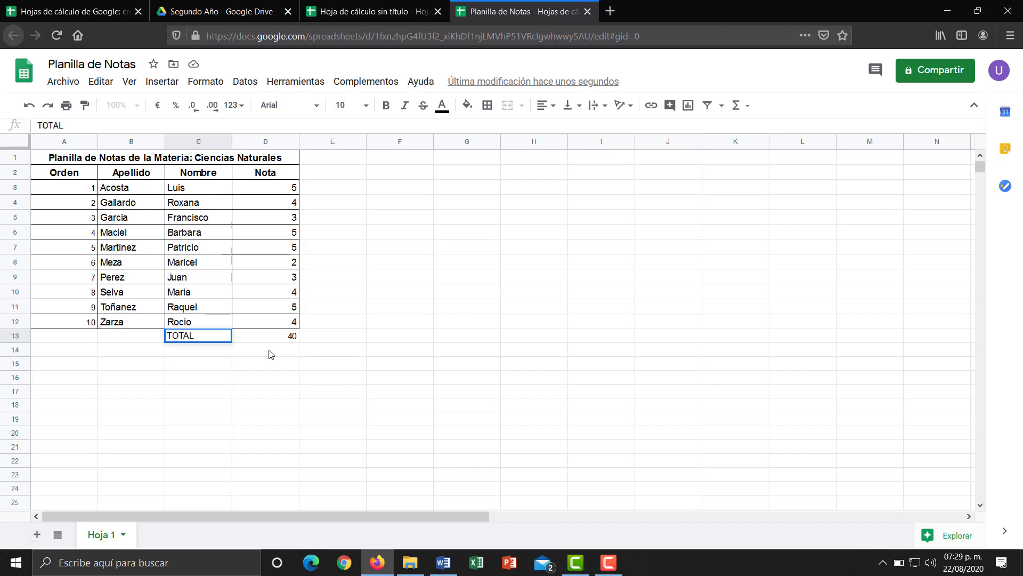
key(Return)
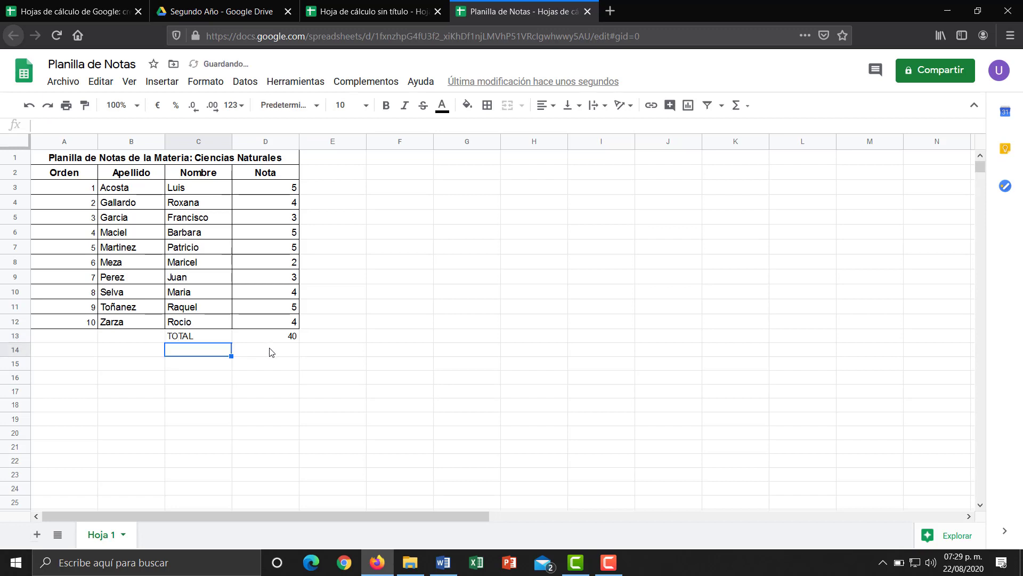
Enter the suggested formula =PROMEDIO(D3:D12) in cell D14 to average the grades
click(270, 352)
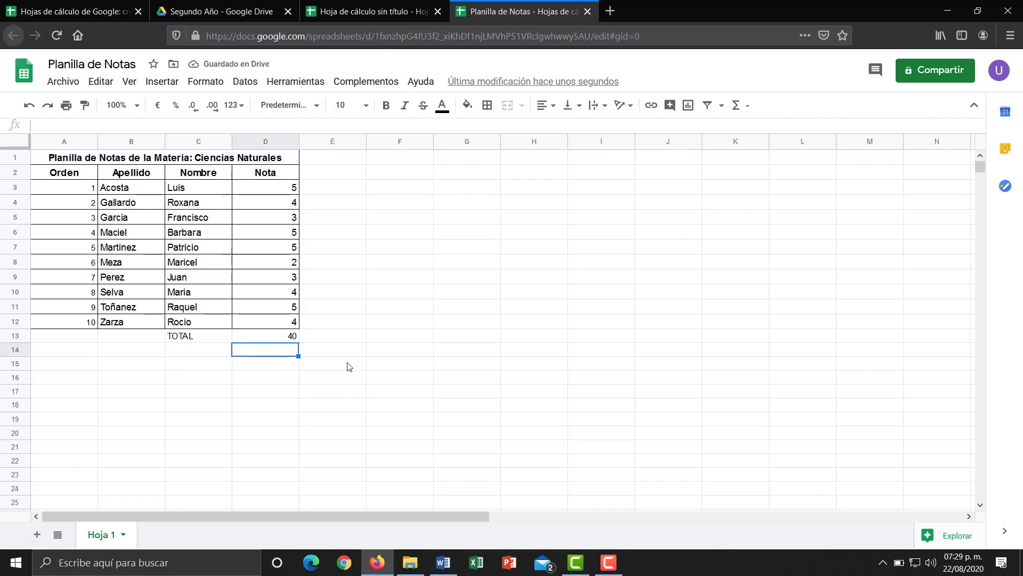
text(=)
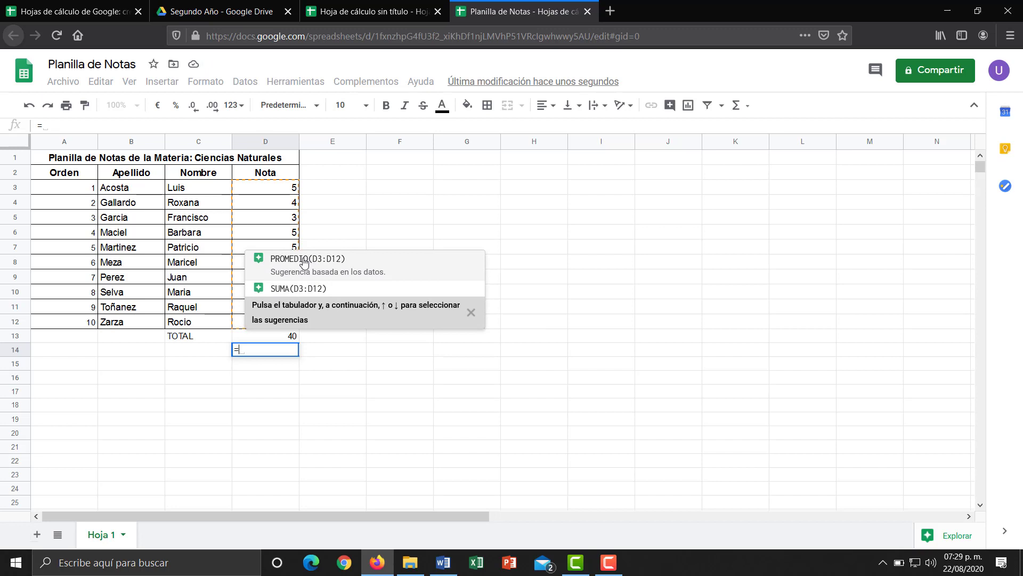
click(303, 261)
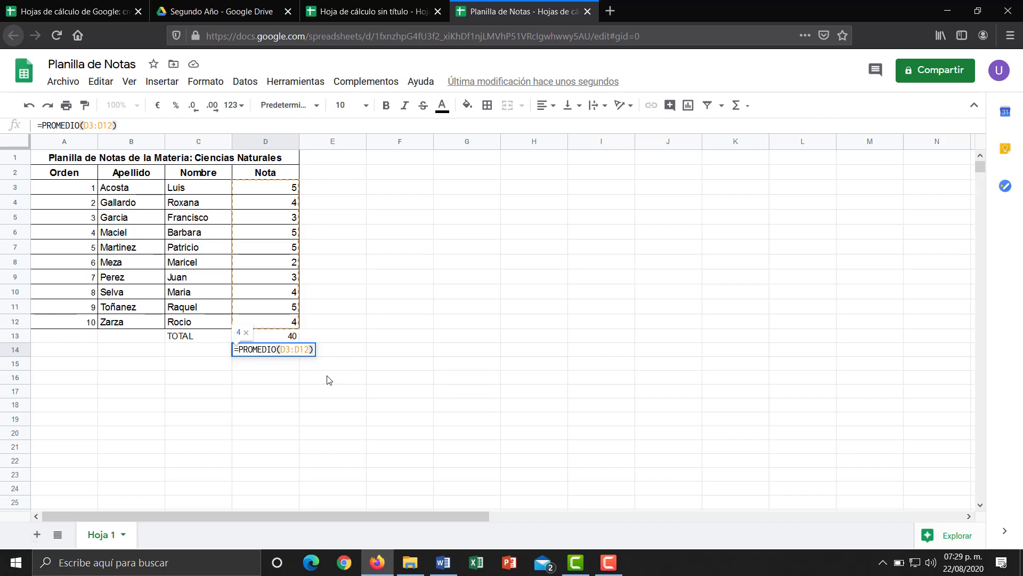
key(Return)
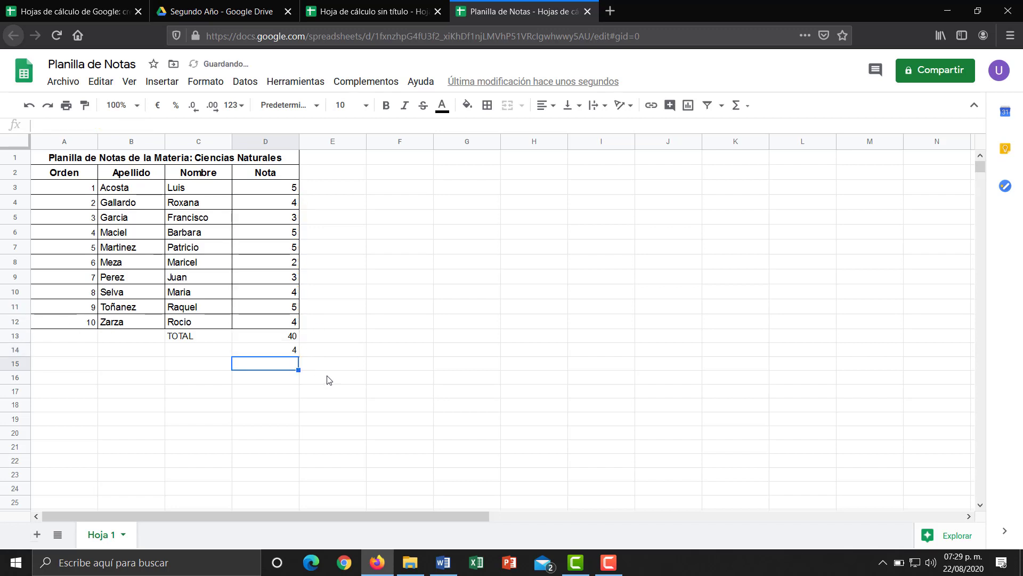
Calculate the average manually in cell D15 with =D13/A12 and compare its formula with the one in D14
click(290, 351)
click(290, 338)
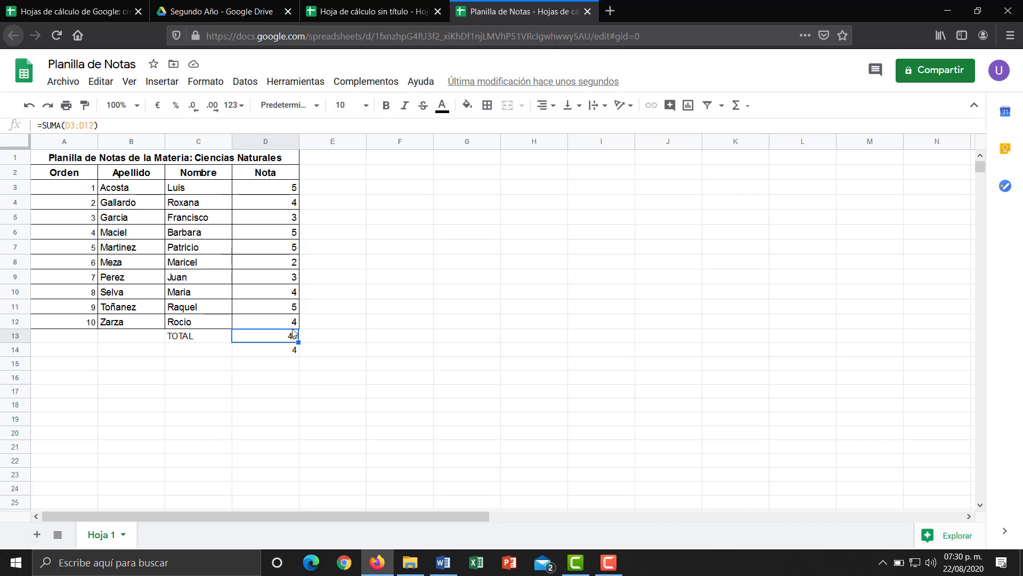
click(91, 324)
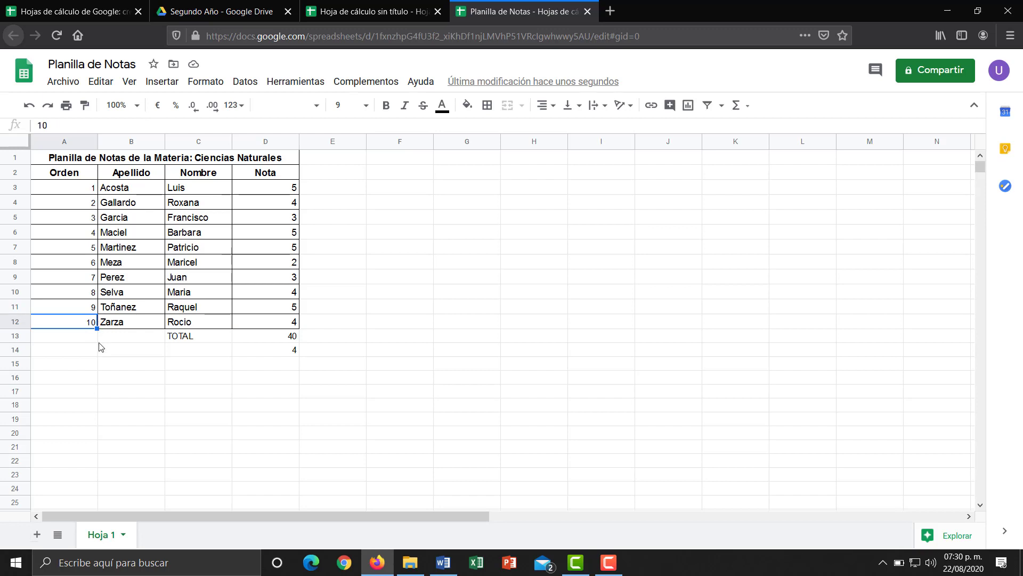
click(281, 364)
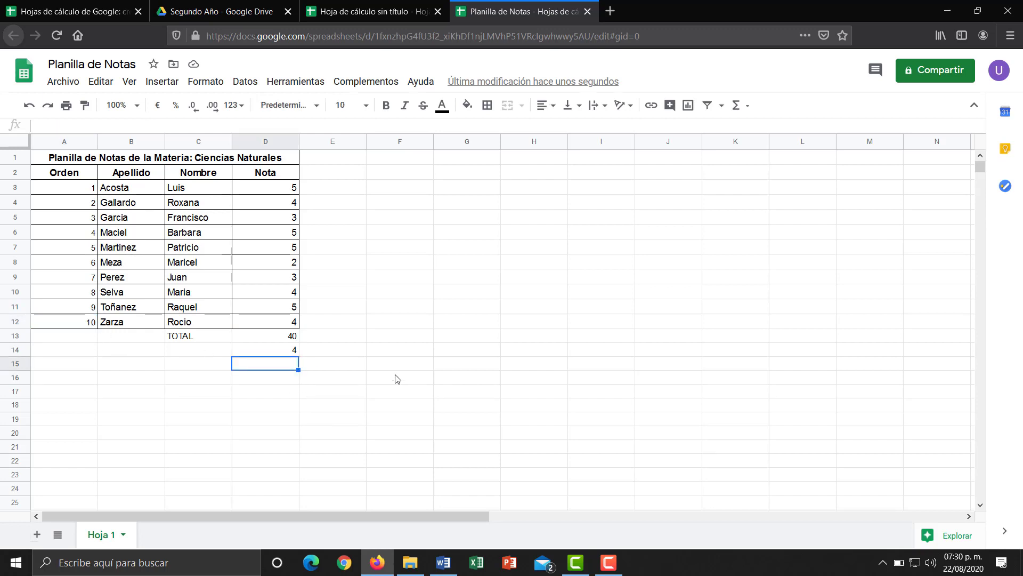
text(=)
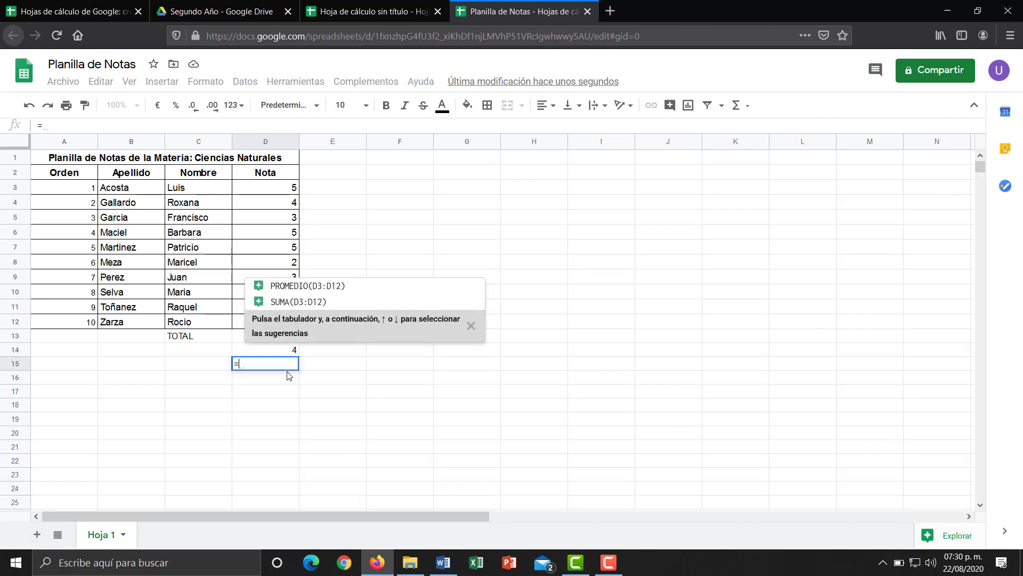
click(279, 339)
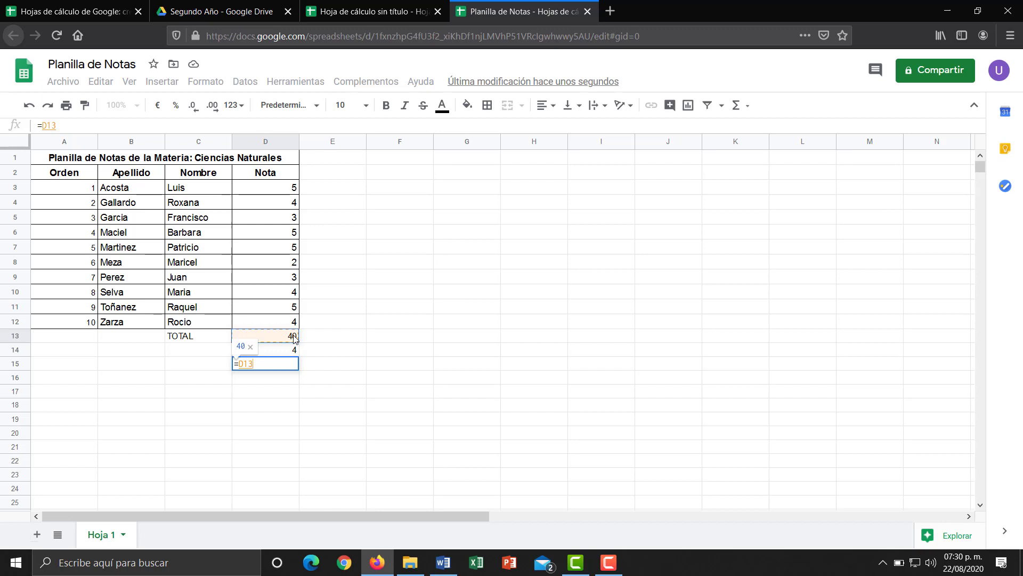
text(/)
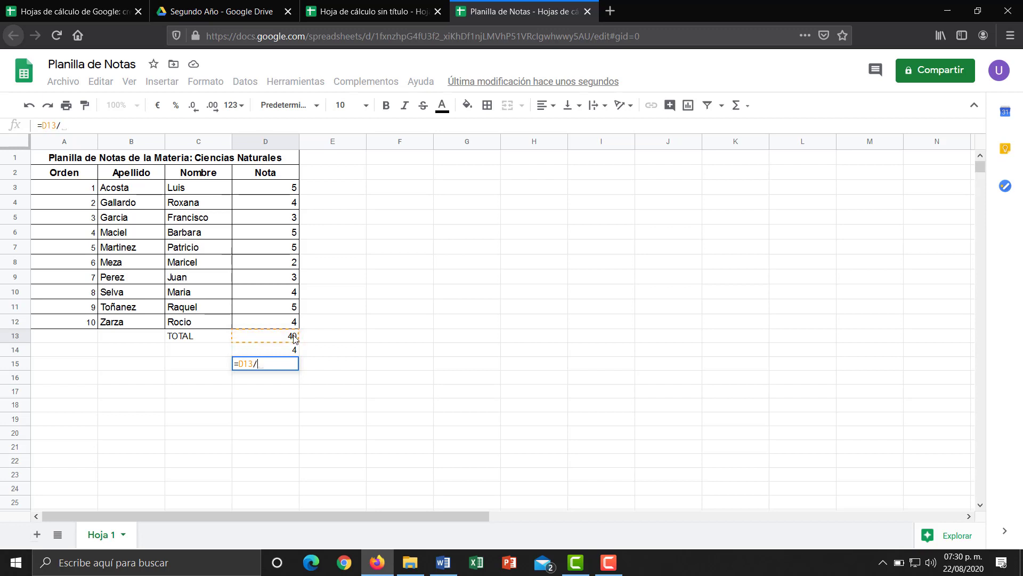
click(84, 323)
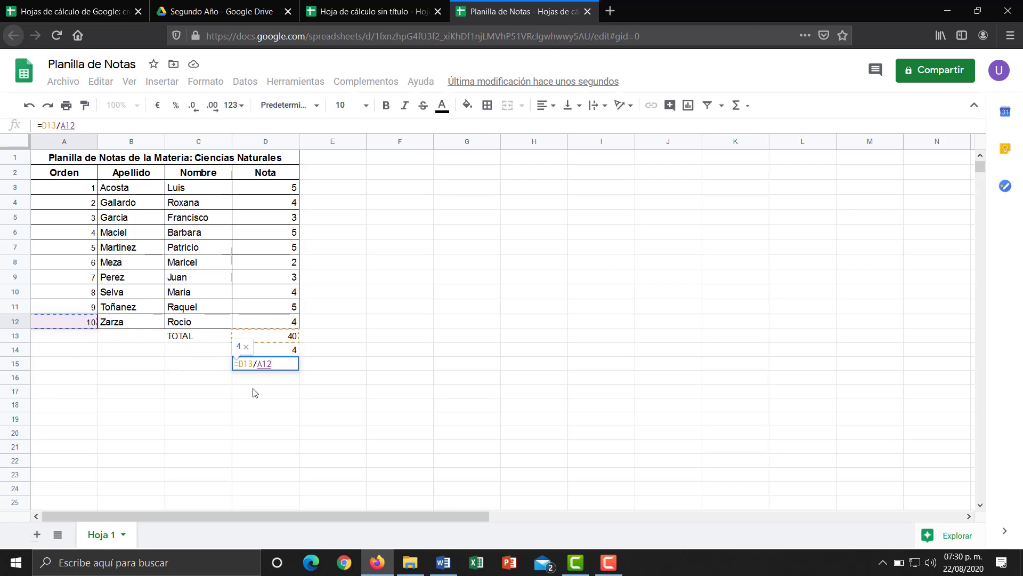
key(Return)
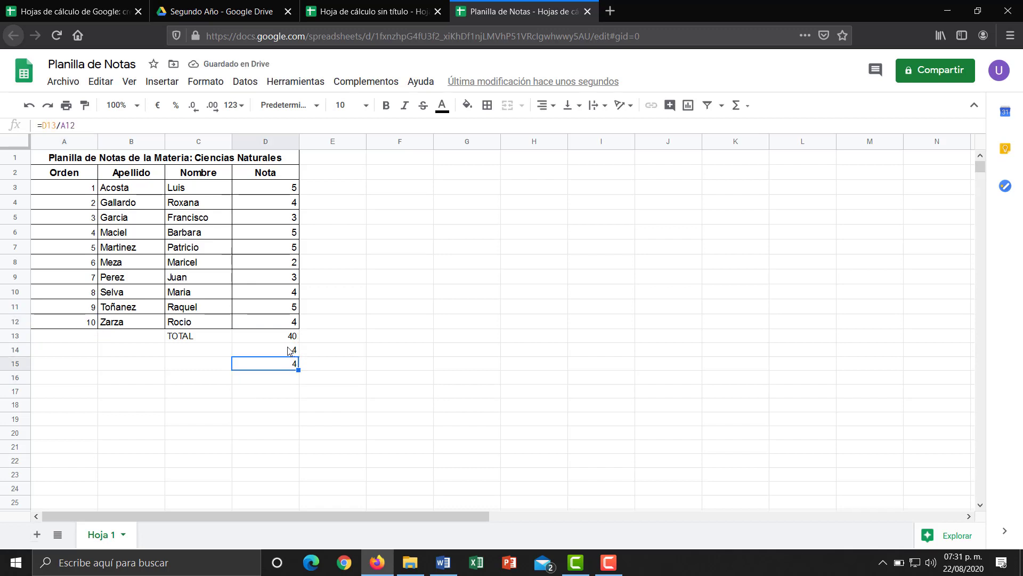
click(287, 352)
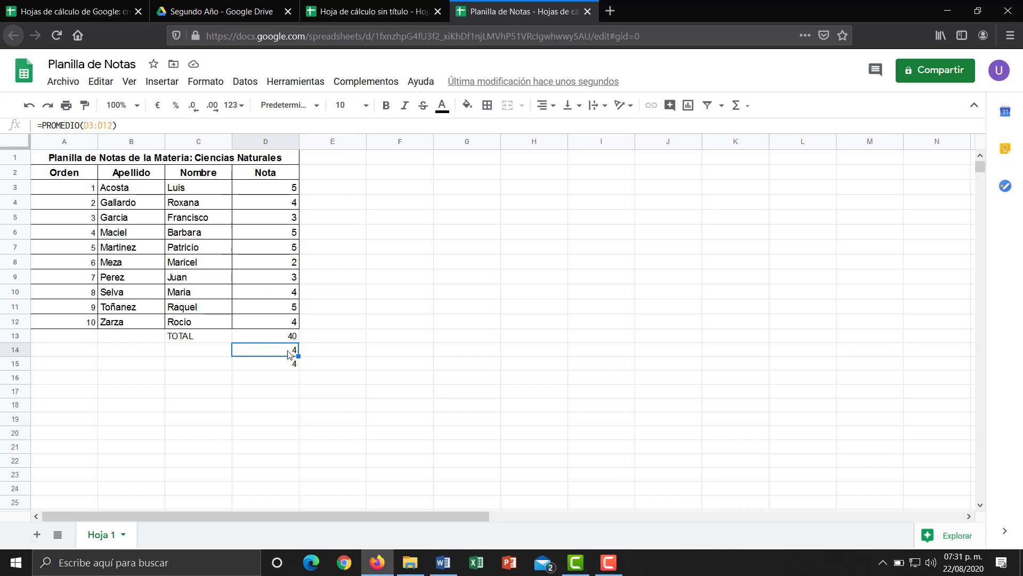
click(297, 366)
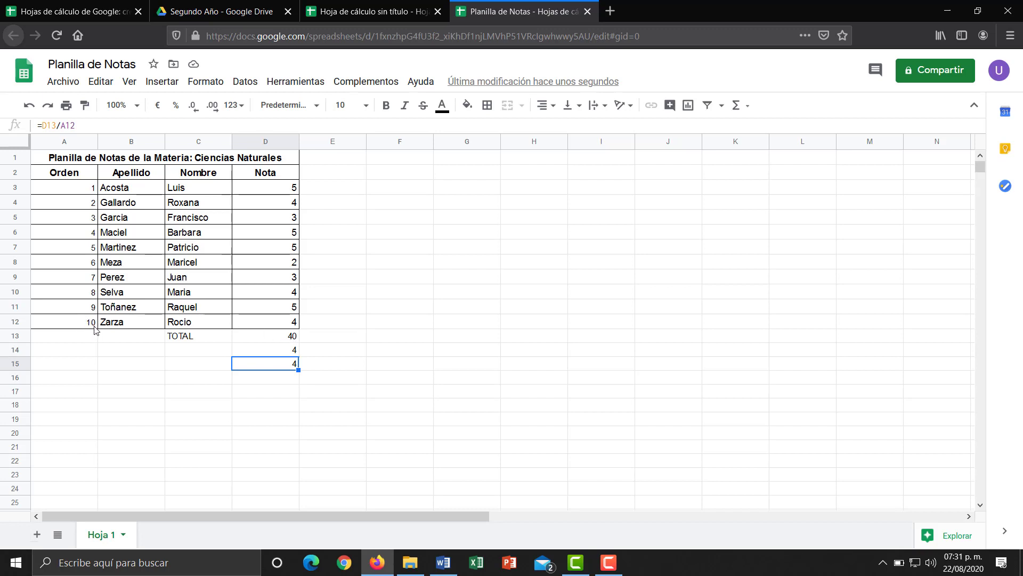
Label the average row by entering PROMEDIO in cell C14
click(207, 354)
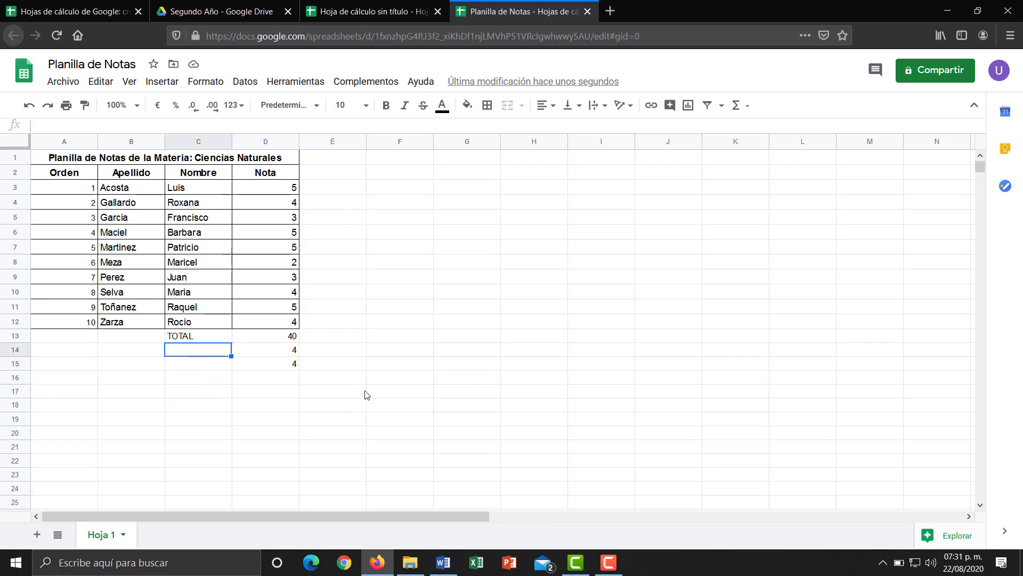
text(pro)
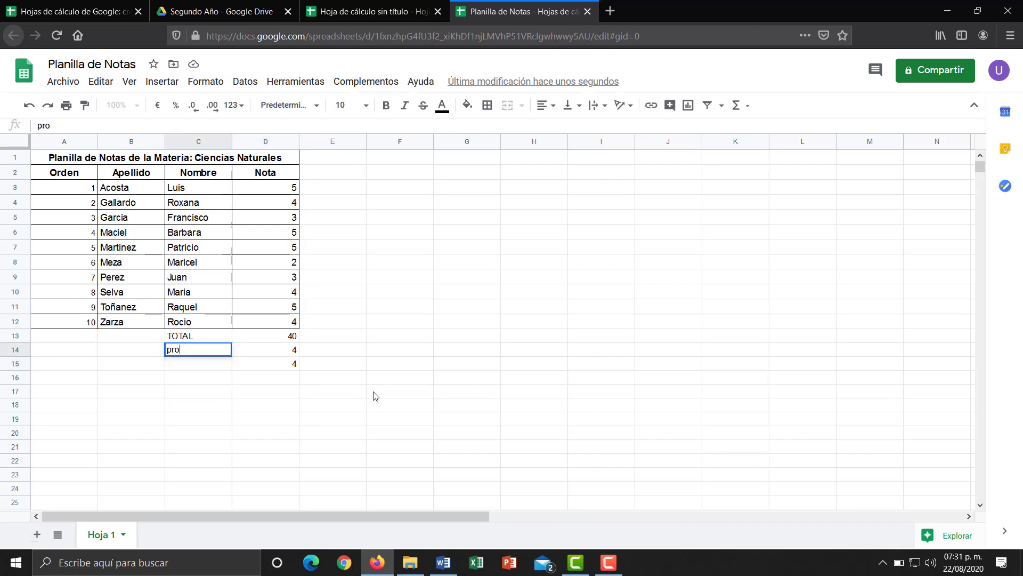
key(BackSpace)
key(BackSpace)
key(BackSpace)
text(PROMEDIO)
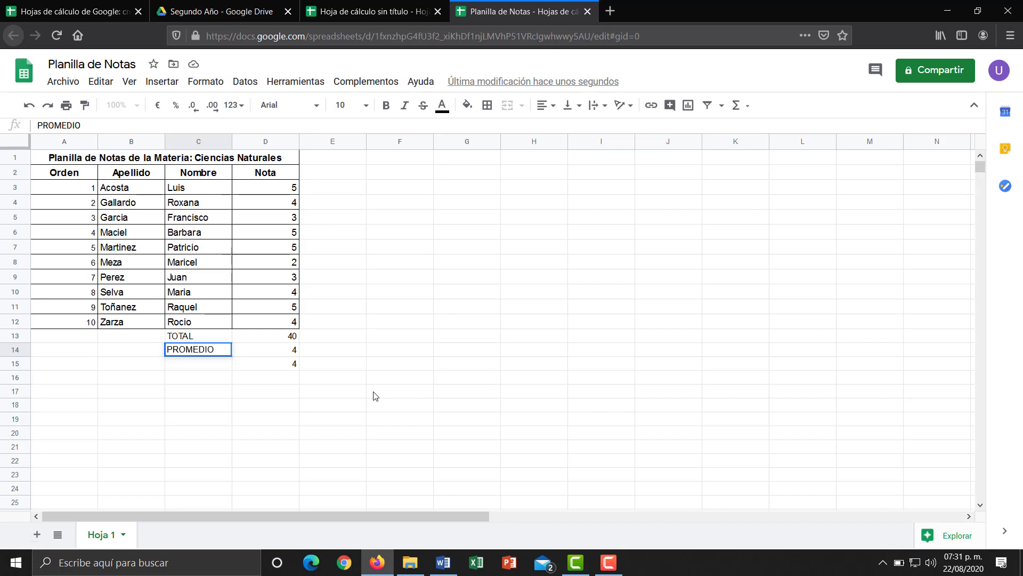
key(Return)
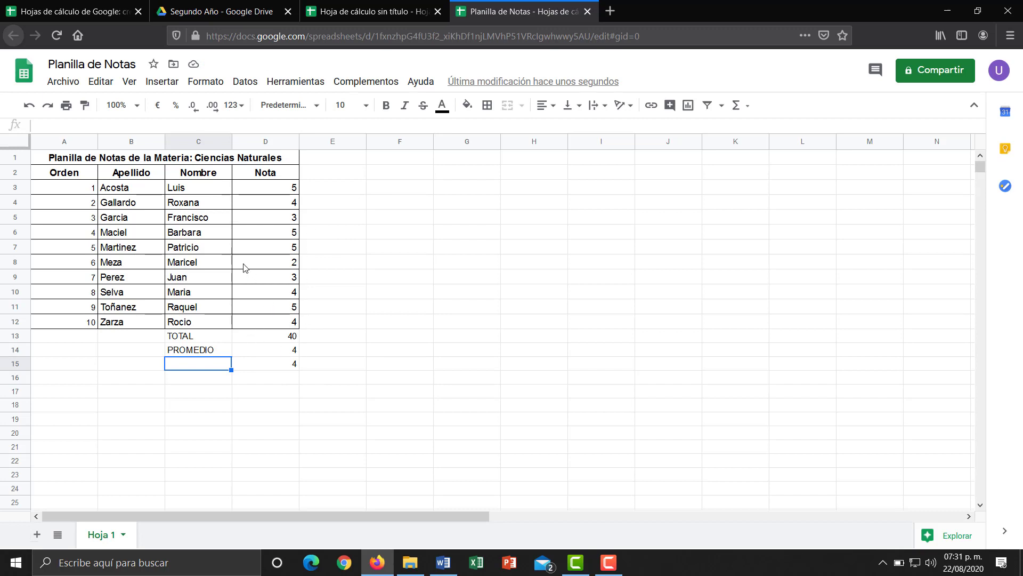
Open the sharing settings of the Planilla de Notas spreadsheet and copy its link
click(71, 83)
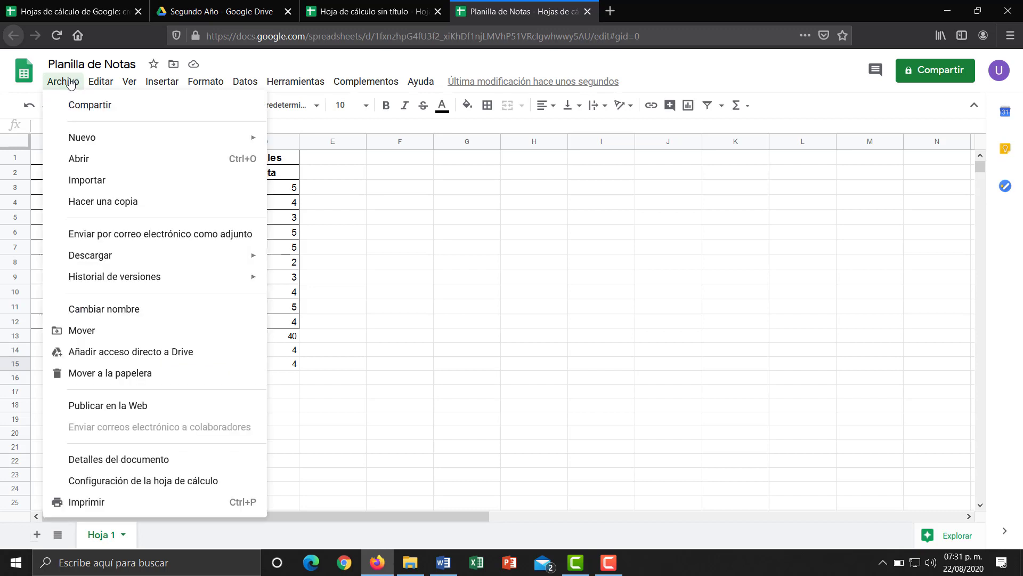
click(108, 110)
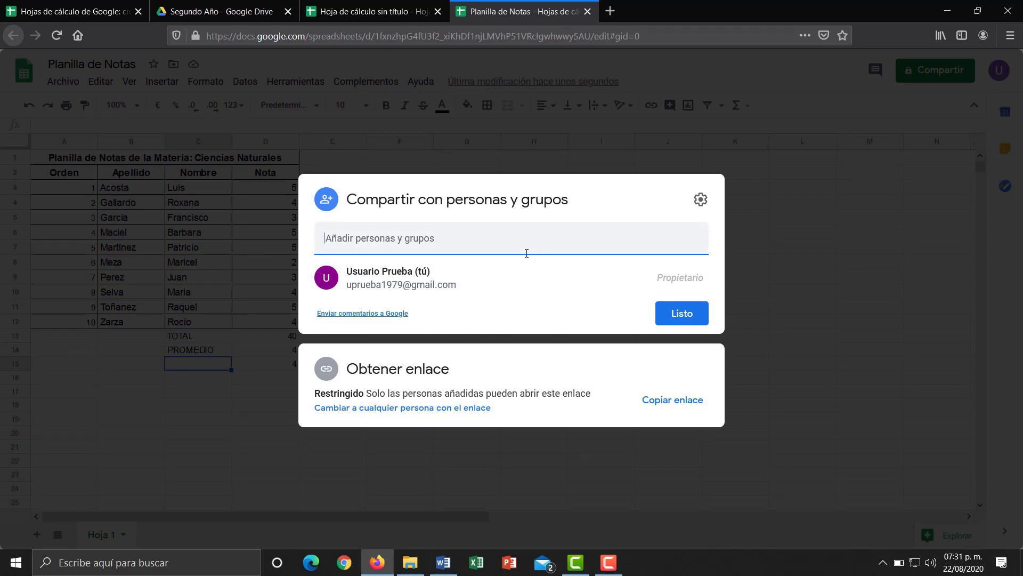
click(671, 401)
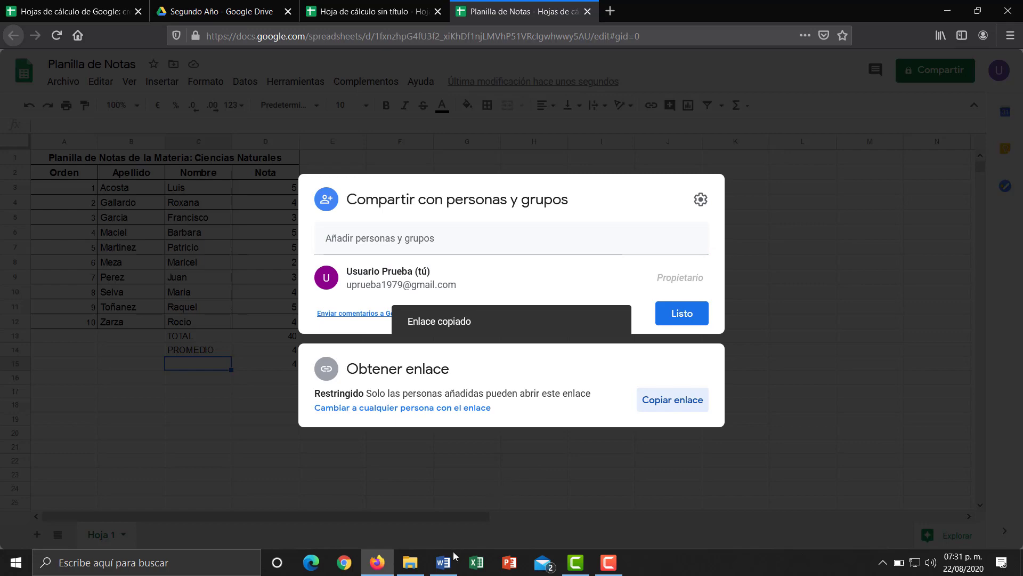
Switch to the Clase 8 document in Word and paste the spreadsheet link below question 5 as a hyperlink
click(449, 568)
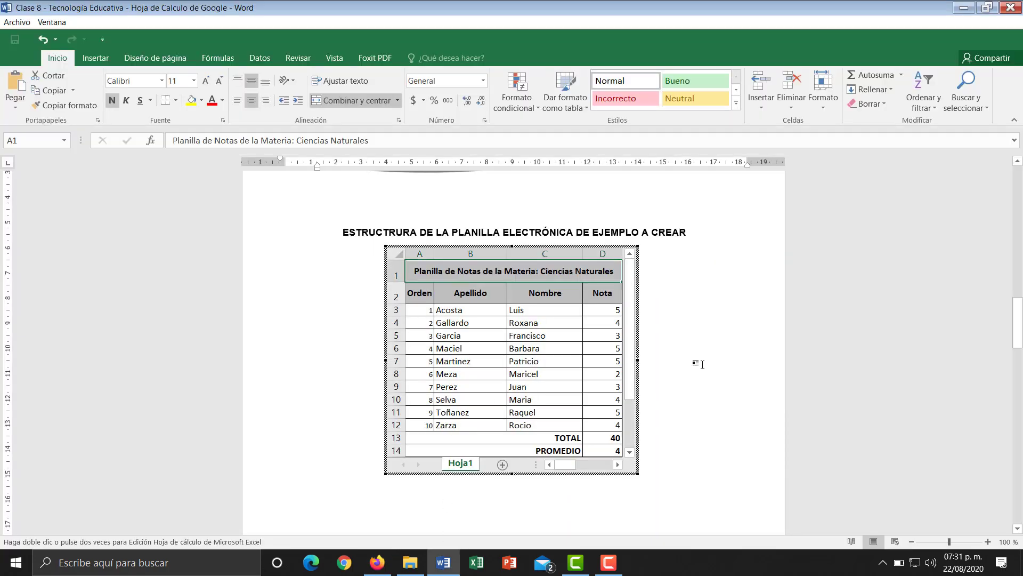
click(699, 358)
scroll(698, 354, up, 10)
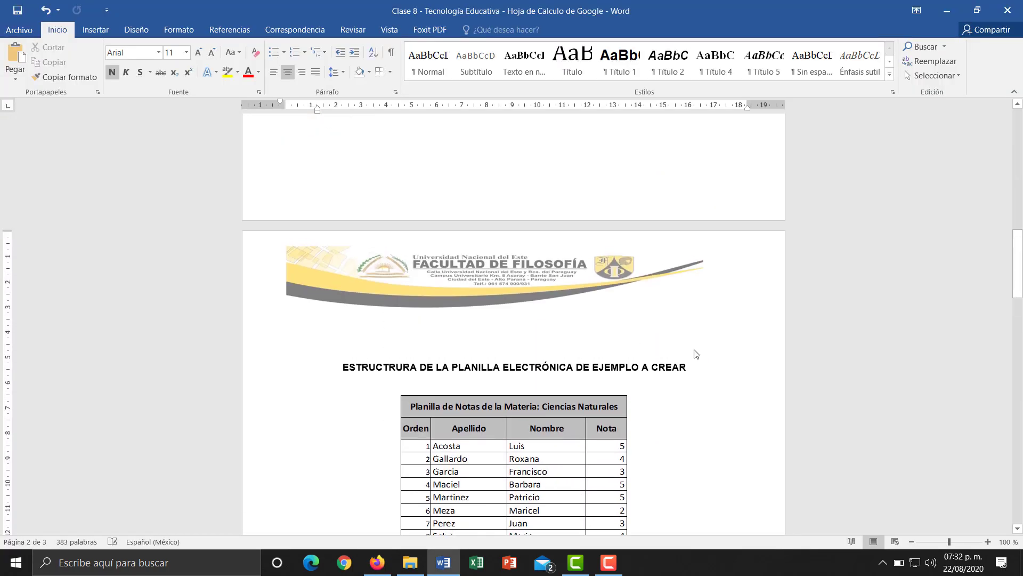
scroll(532, 344, up, 1)
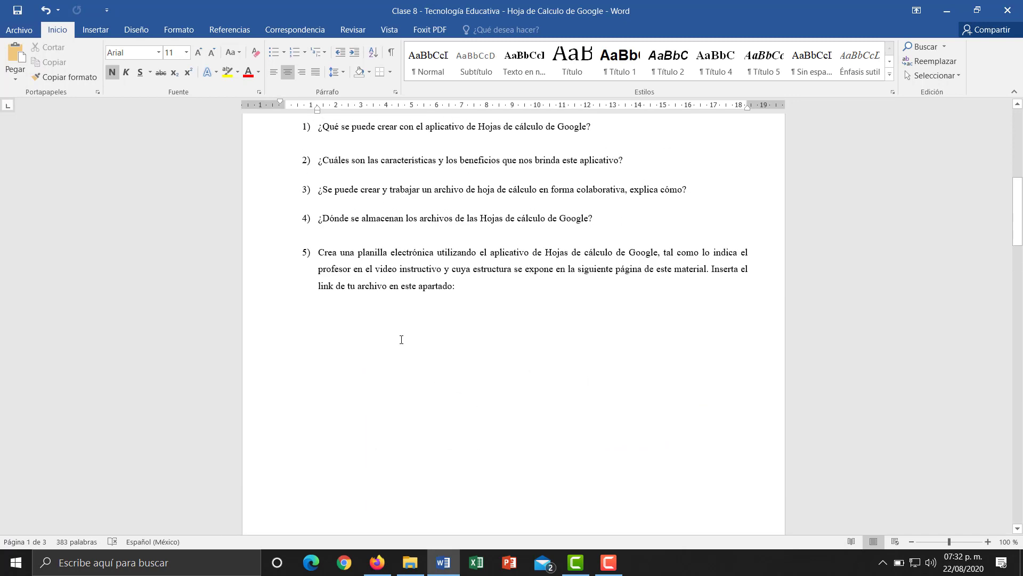
click(348, 311)
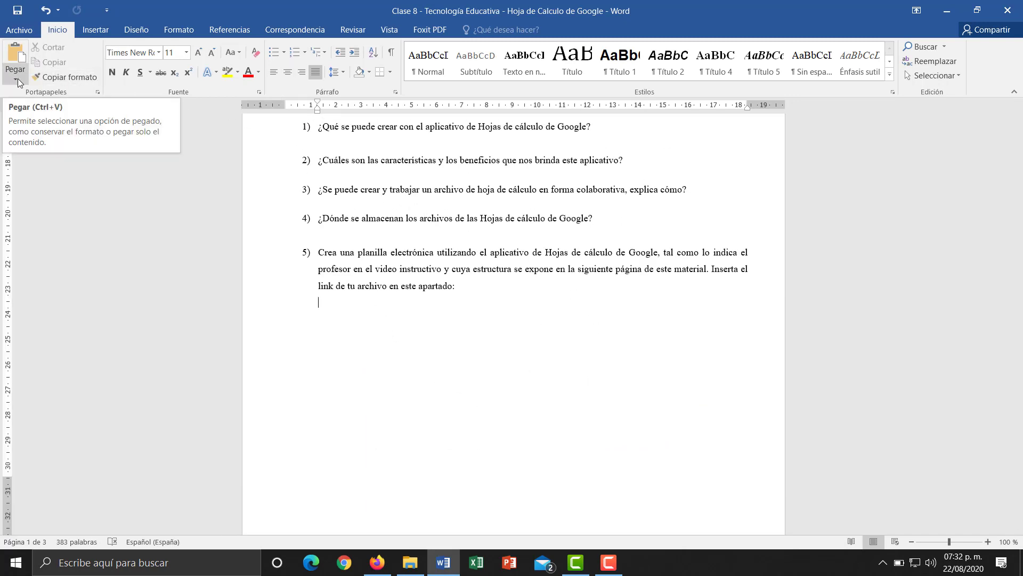
click(16, 55)
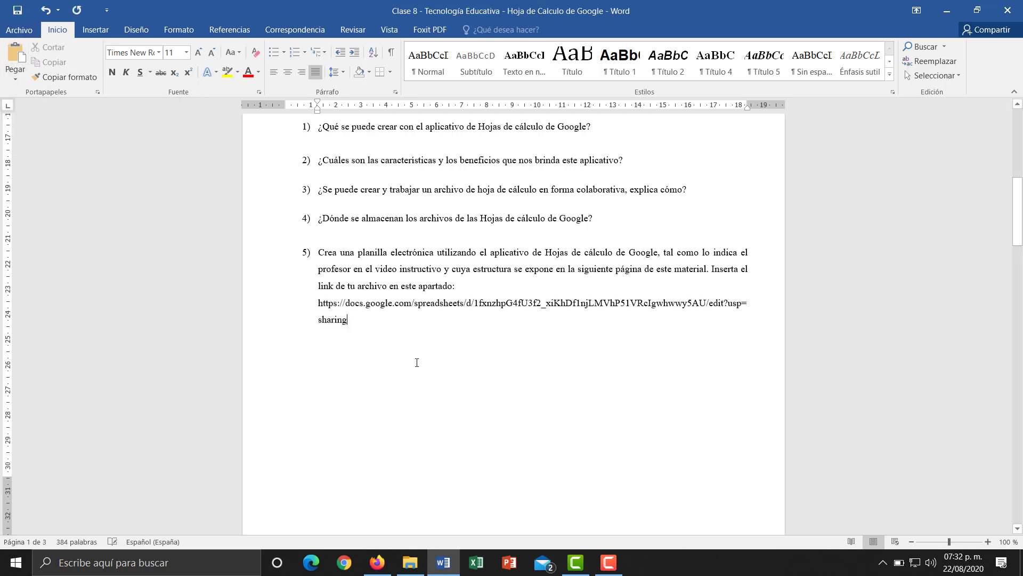
key(Return)
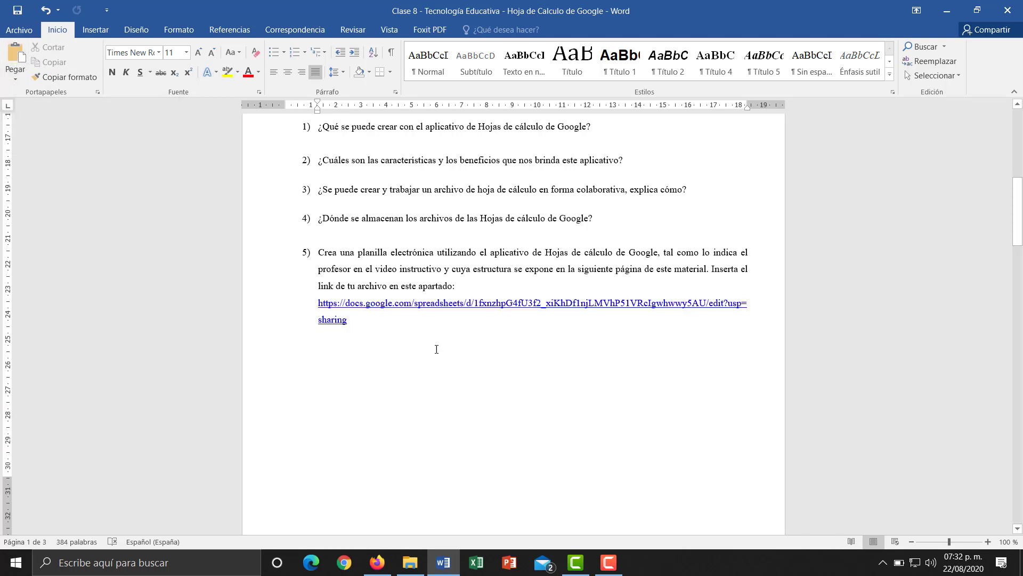
scroll(485, 304, up, 5)
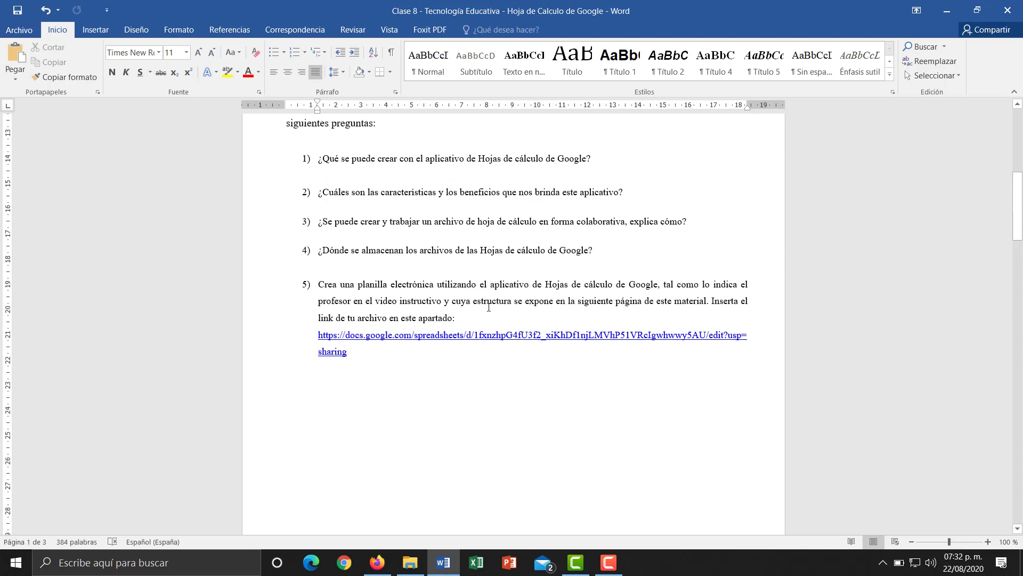
scroll(489, 300, up, 4)
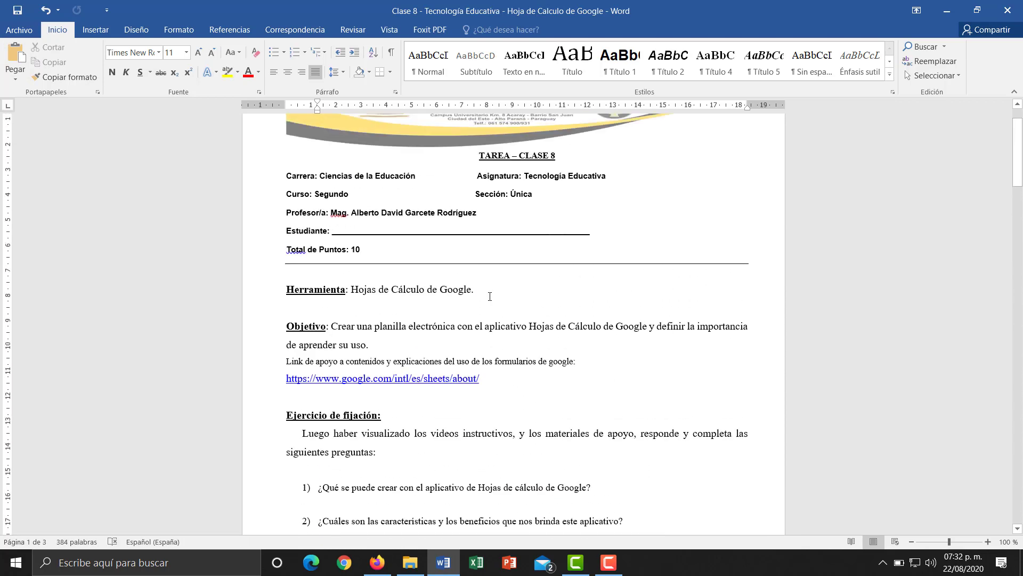